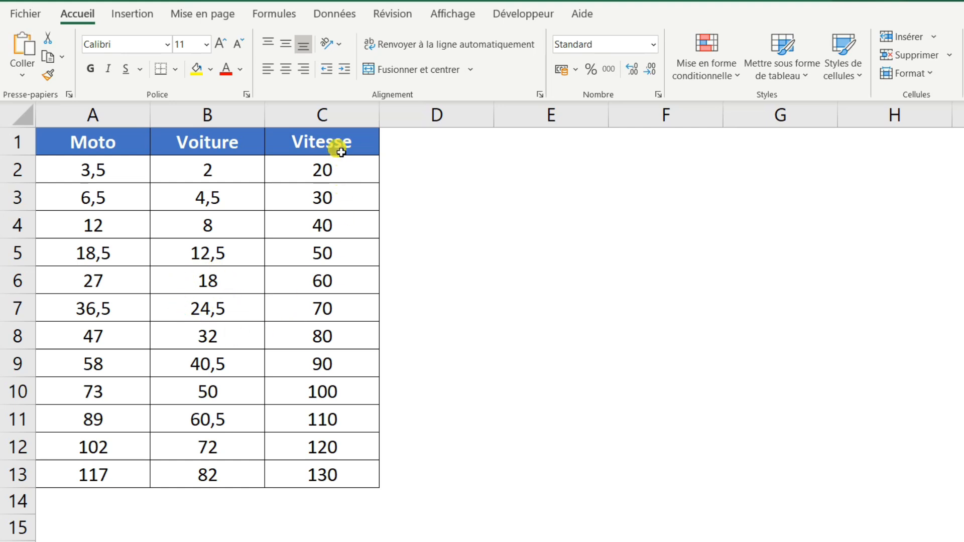
- Insert a markers-only scatter chart from the Moto and Vitesse columns, A1:A13 and C1:C13
{"action": "left_click_drag", "start_coordinate": [341, 152], "coordinate": [318, 471]}
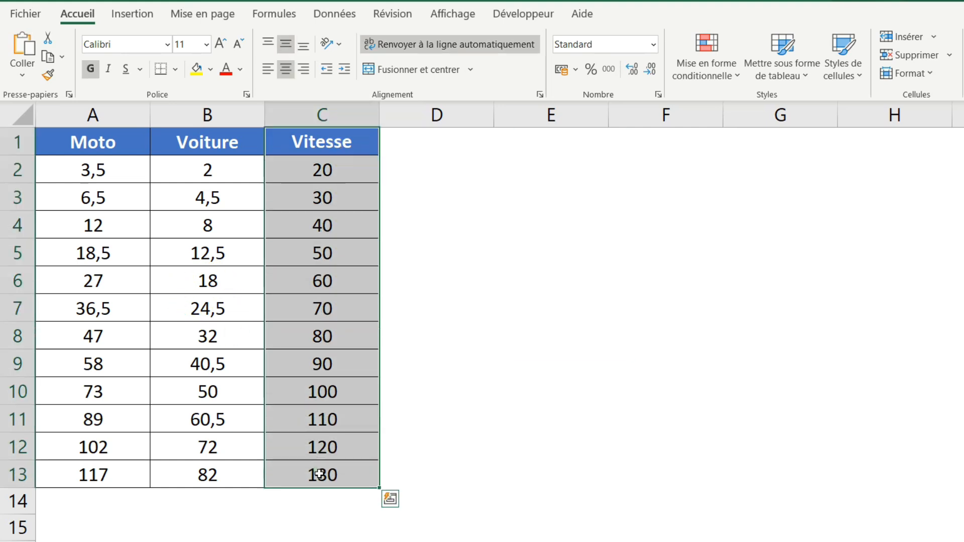
{"action": "left_click_drag", "start_coordinate": [103, 150], "coordinate": [102, 474], "text": "ctrl"}
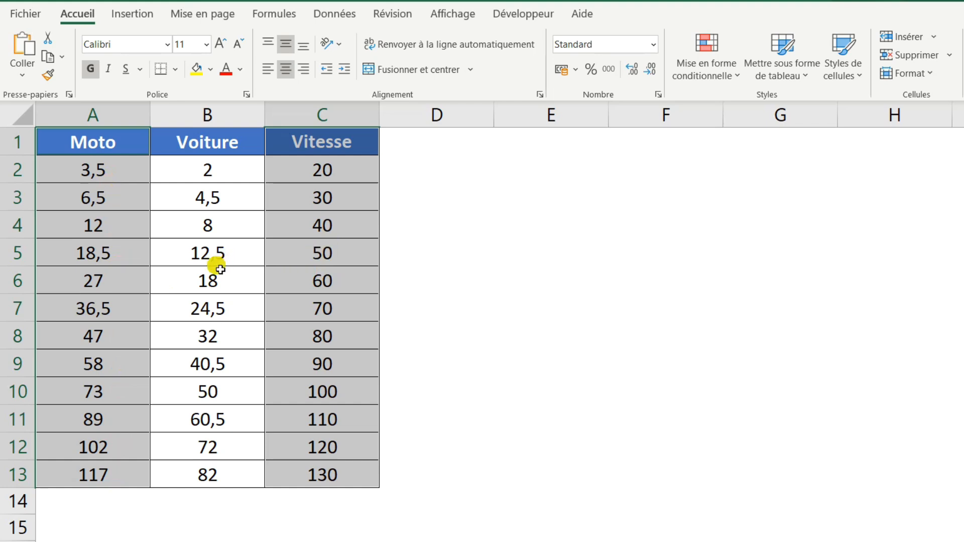
{"action": "left_click", "coordinate": [130, 15]}
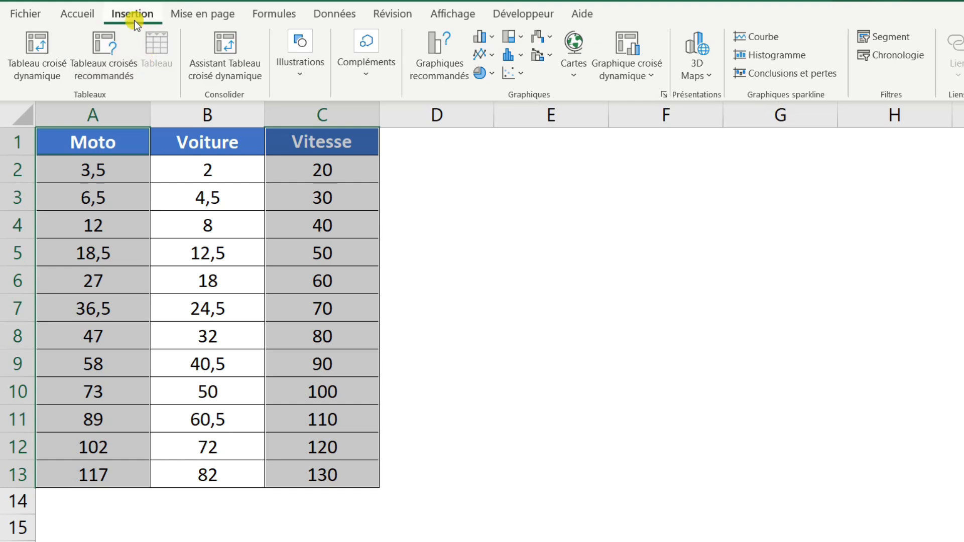
{"action": "left_click", "coordinate": [517, 76]}
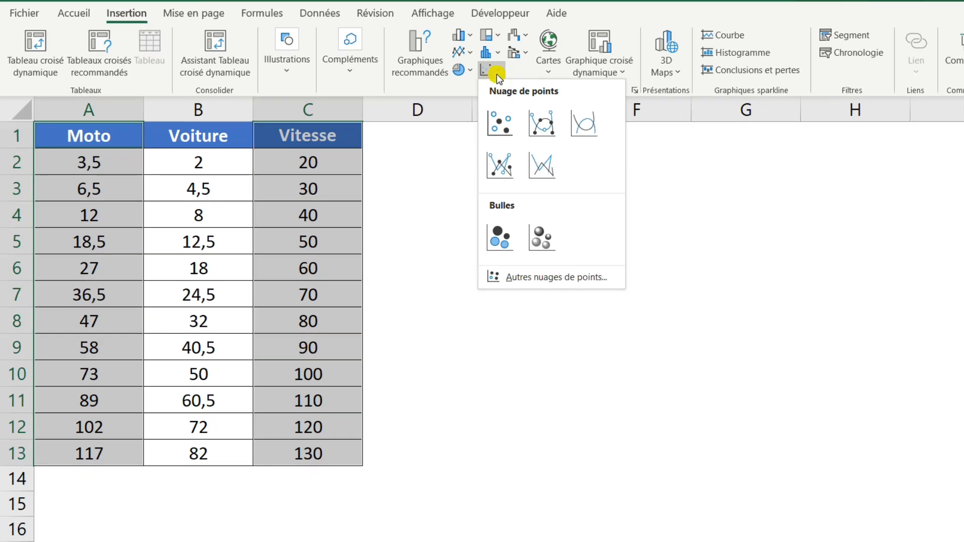
{"action": "left_click", "coordinate": [501, 128]}
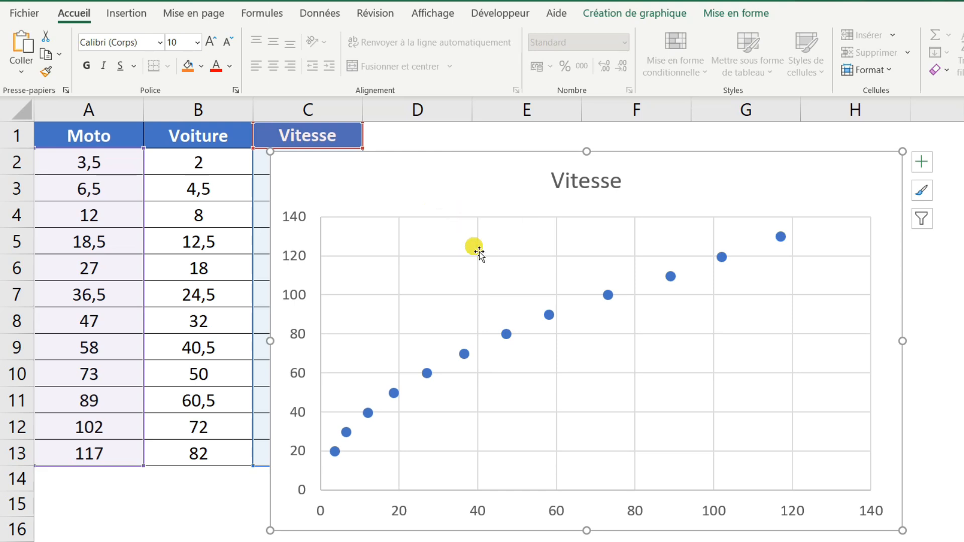
- Move the scatter chart from Feuil1 to a new worksheet
{"action": "key", "text": "ctrl+x"}
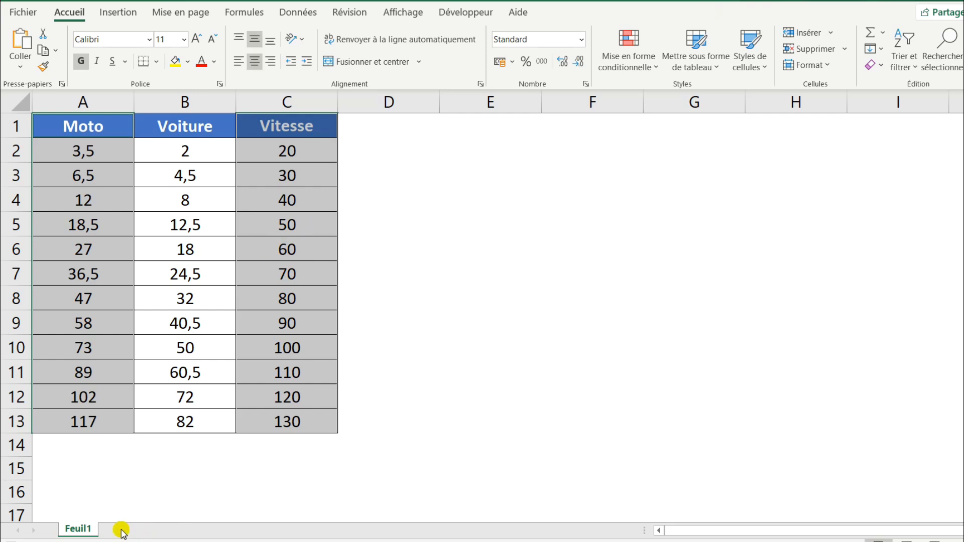
{"action": "left_click", "coordinate": [122, 531]}
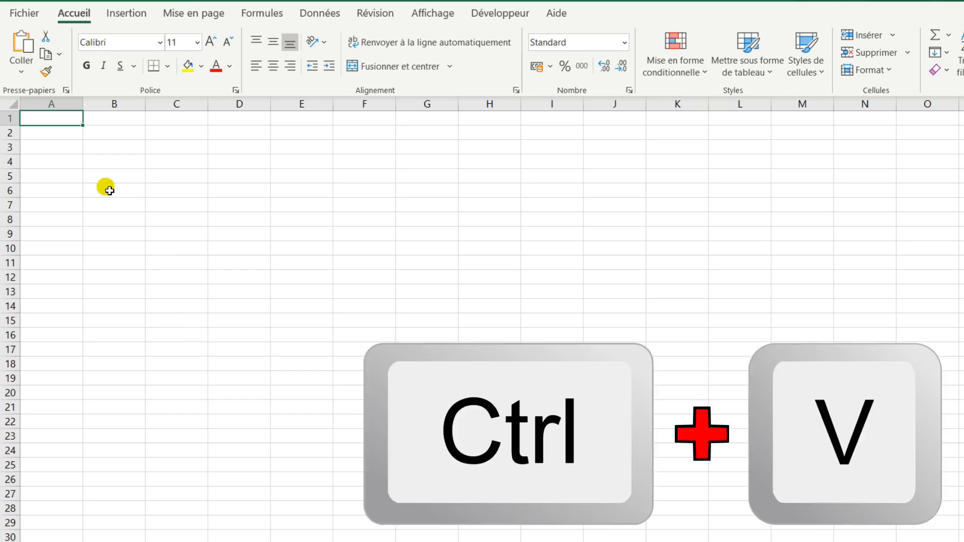
{"action": "key", "text": "ctrl+v"}
{"action": "scroll", "coordinate": [394, 262], "scroll_direction": "up", "scroll_amount": 5, "text": "ctrl"}
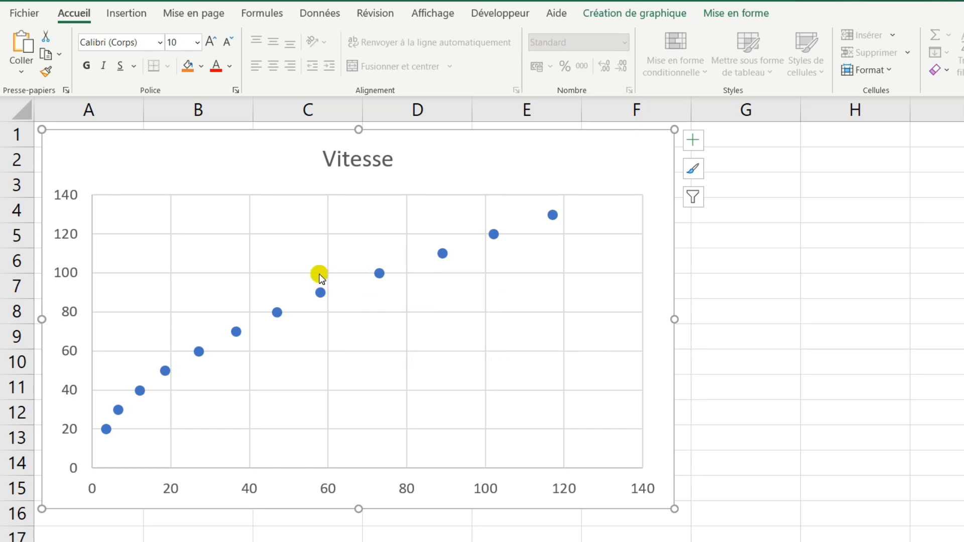
- Hide the gridlines and the row and column headings on the chart's worksheet
{"action": "left_click", "coordinate": [773, 164]}
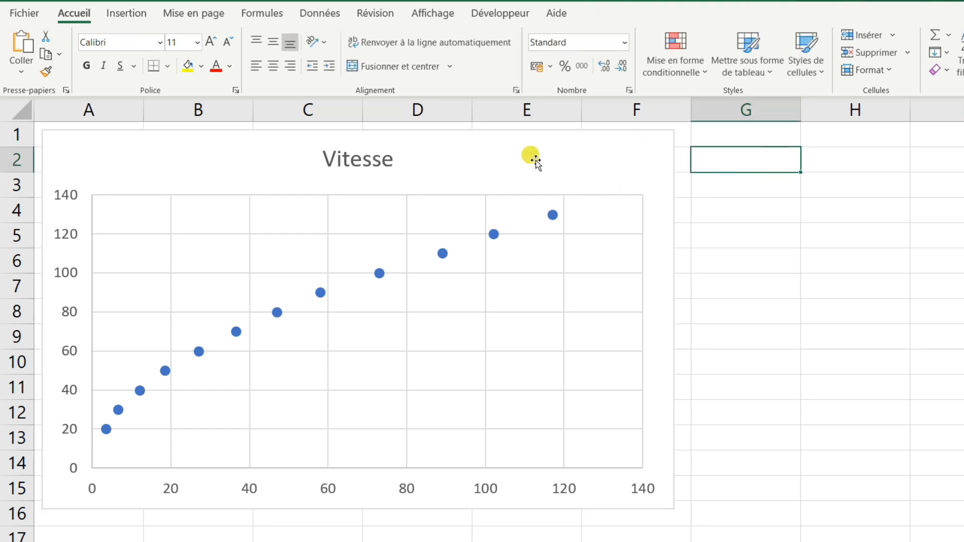
{"action": "left_click", "coordinate": [441, 15]}
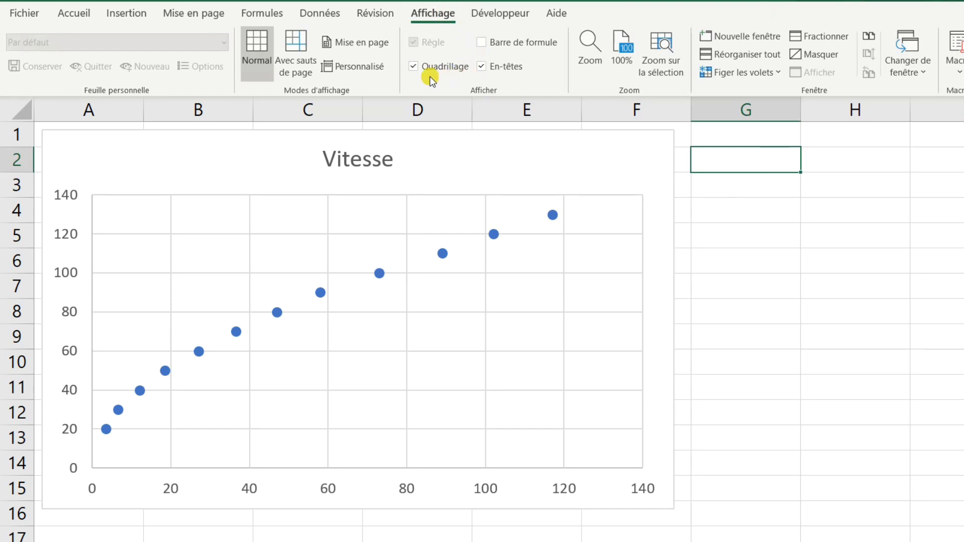
{"action": "left_click", "coordinate": [412, 67]}
{"action": "left_click", "coordinate": [481, 67]}
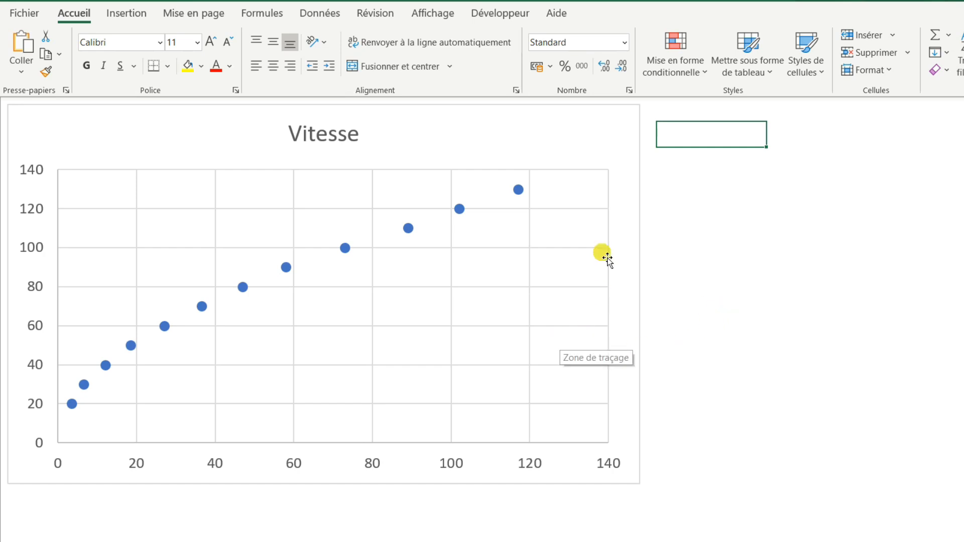
- Edit the Vitesse series in the chart's data source and set its name to the Moto header, Feuil1!$A$1
{"action": "left_click", "coordinate": [556, 136]}
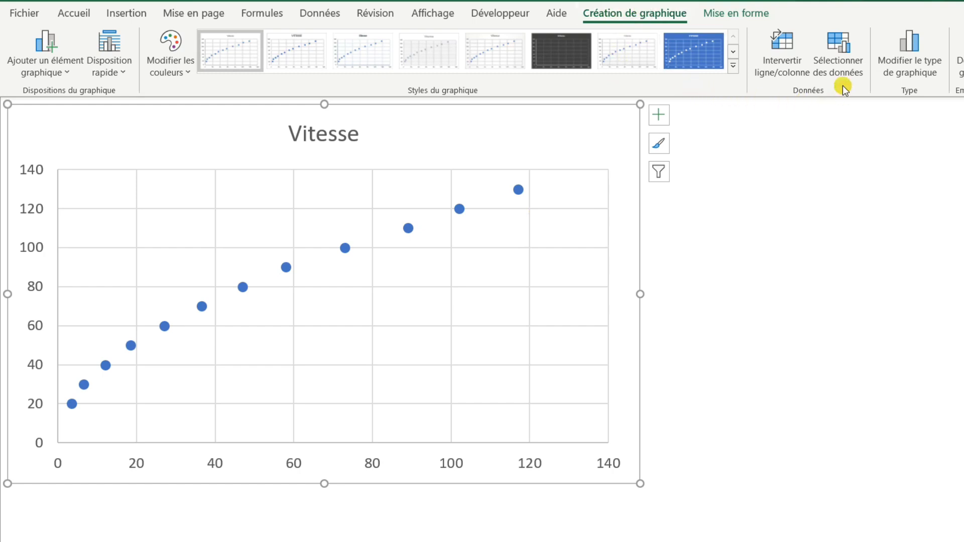
{"action": "left_click", "coordinate": [839, 66]}
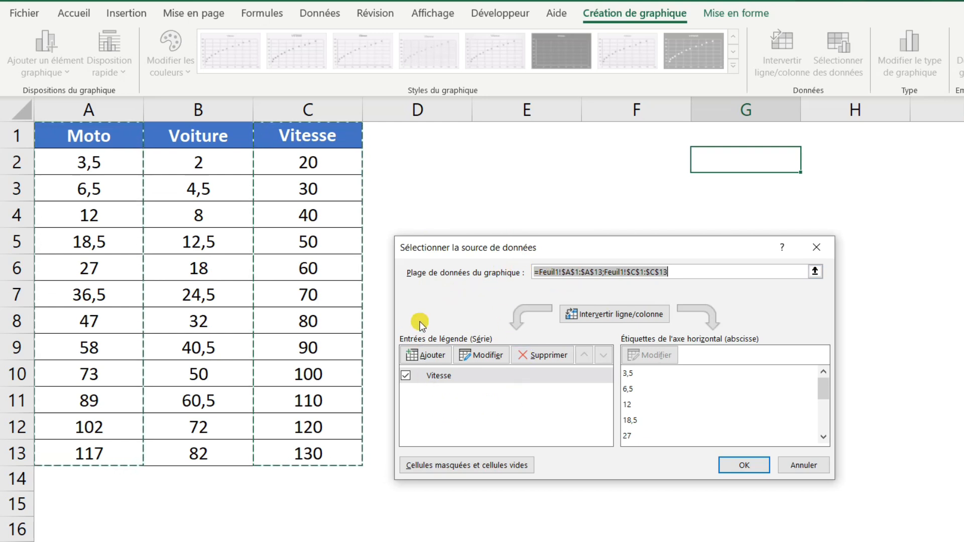
{"action": "left_click", "coordinate": [472, 377]}
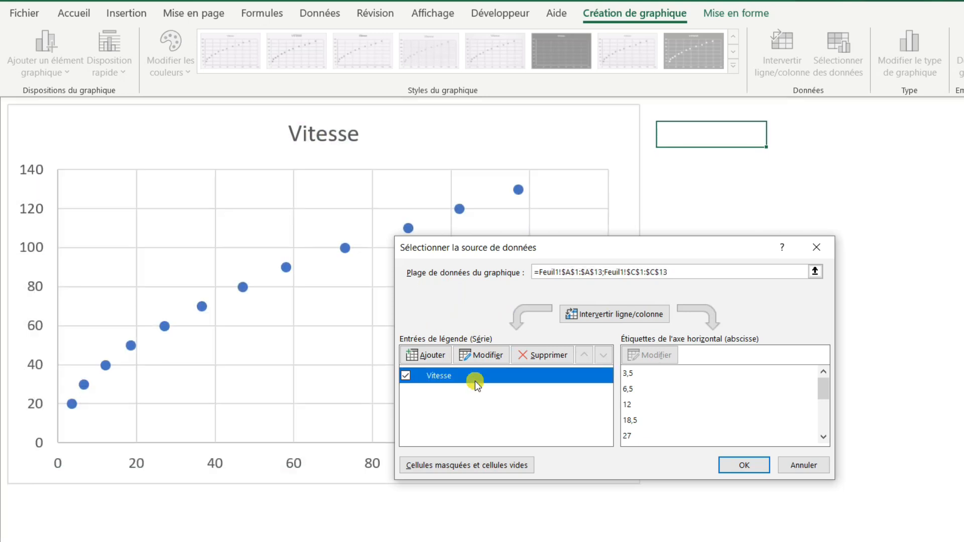
{"action": "left_click", "coordinate": [485, 356]}
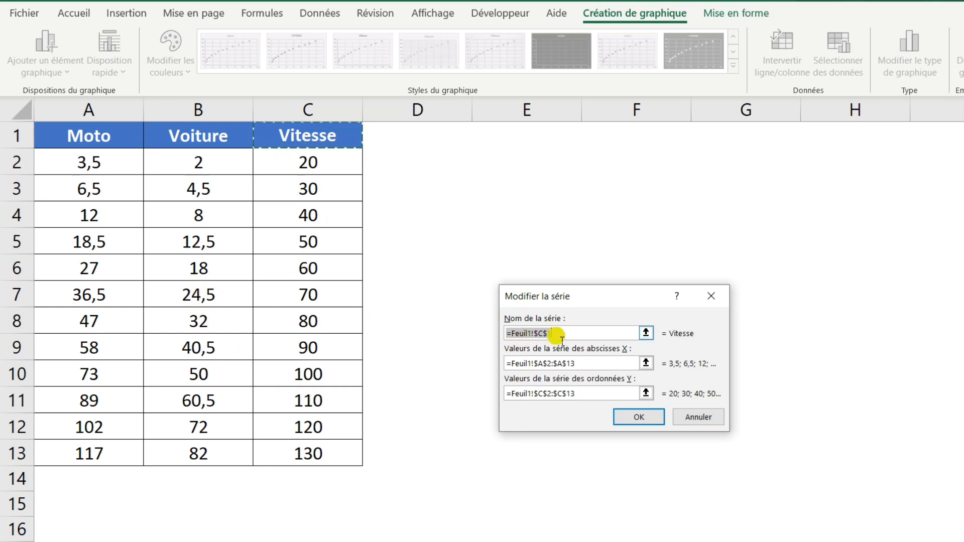
{"action": "left_click", "coordinate": [98, 138]}
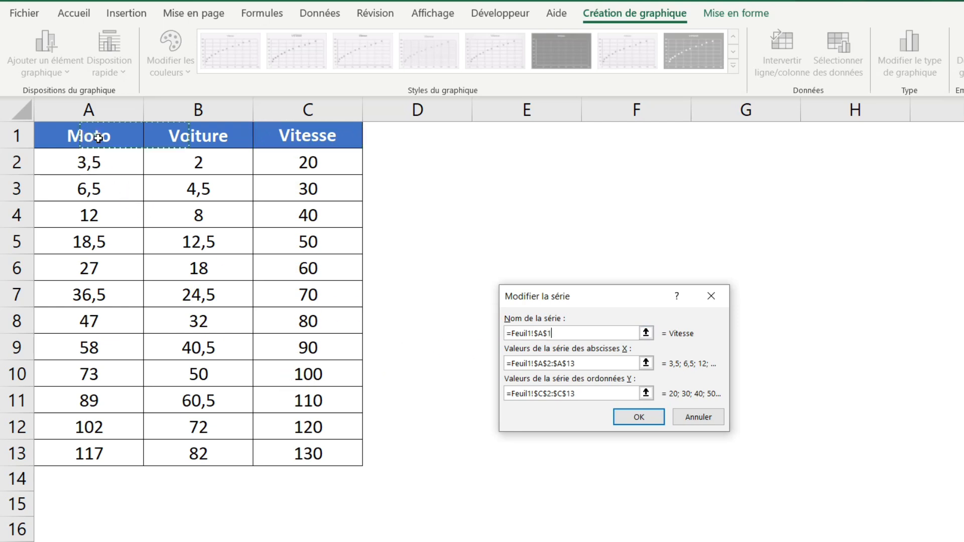
- Set the series X values to Feuil1!$C$2:$C$13 and its Y values to Feuil1!$A$2:$A$13, and apply the data source
{"action": "left_click", "coordinate": [586, 364]}
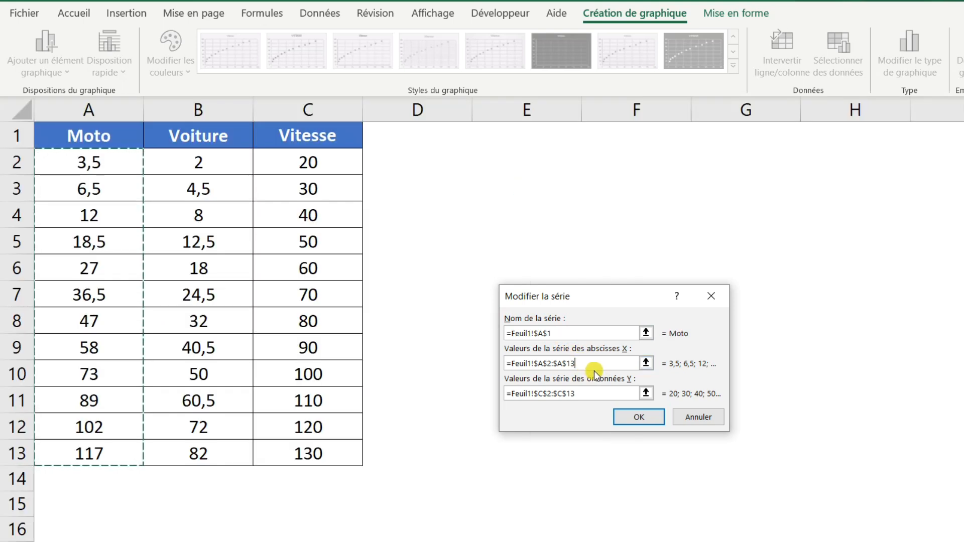
{"action": "triple_click", "coordinate": [597, 365]}
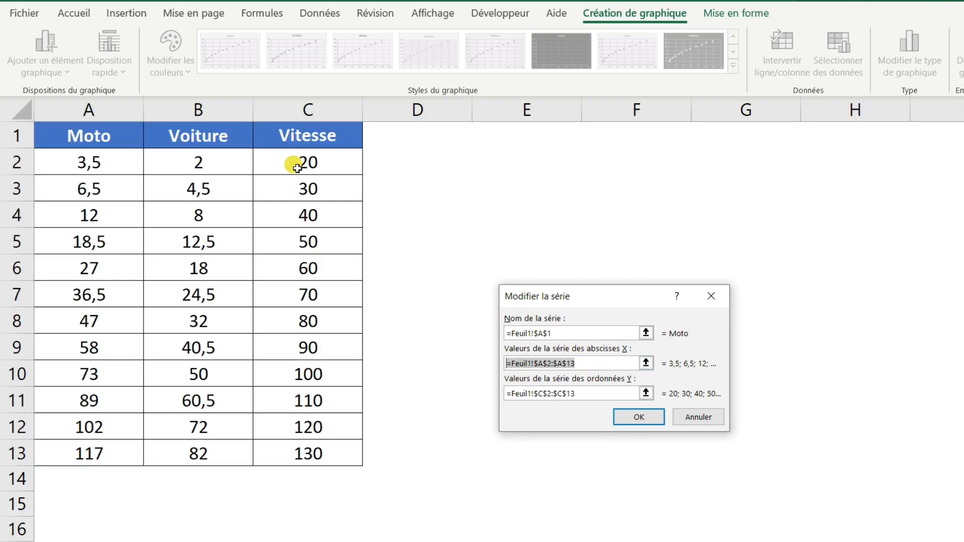
{"action": "left_click_drag", "start_coordinate": [298, 164], "coordinate": [311, 451]}
{"action": "left_click", "coordinate": [549, 394]}
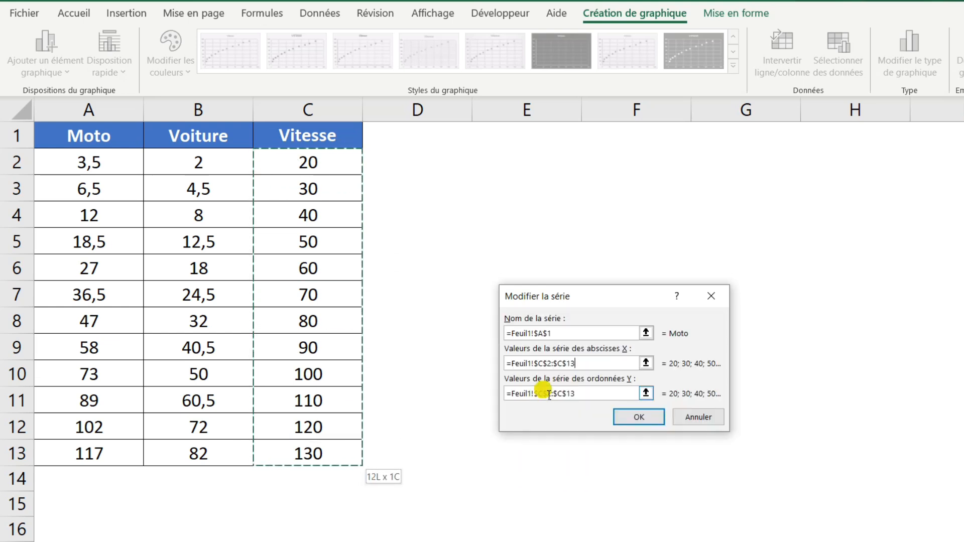
{"action": "left_click_drag", "start_coordinate": [592, 395], "coordinate": [506, 394]}
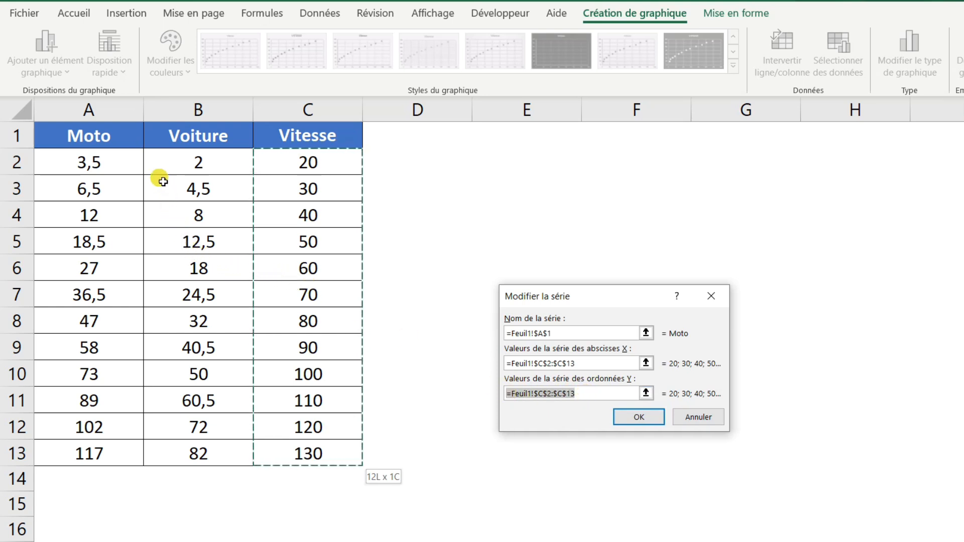
{"action": "left_click_drag", "start_coordinate": [91, 155], "coordinate": [89, 453]}
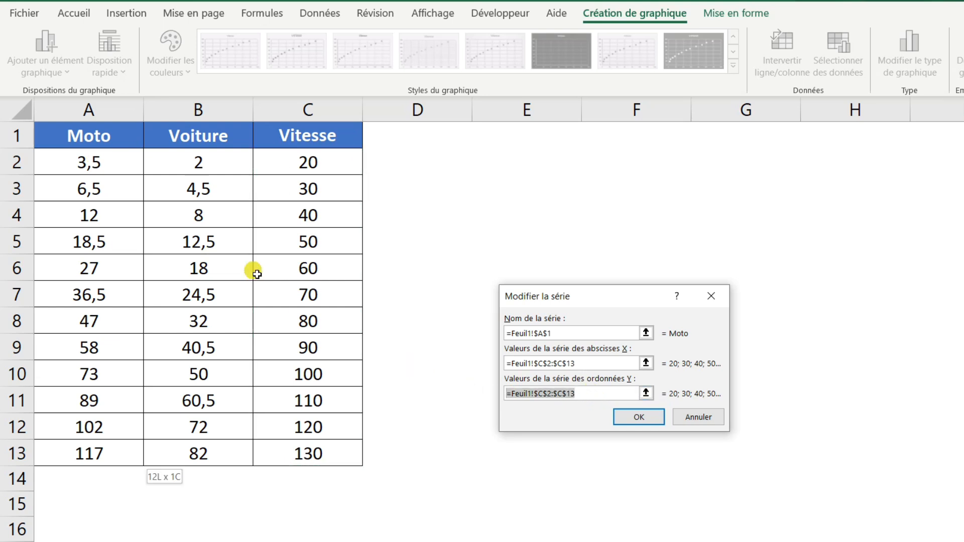
{"action": "left_click_drag", "start_coordinate": [92, 160], "coordinate": [95, 453]}
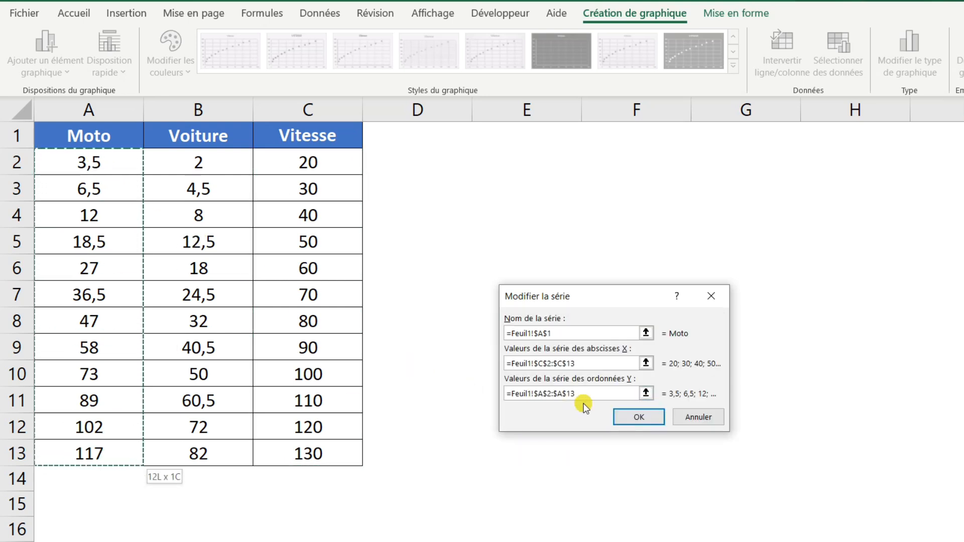
{"action": "left_click", "coordinate": [623, 421]}
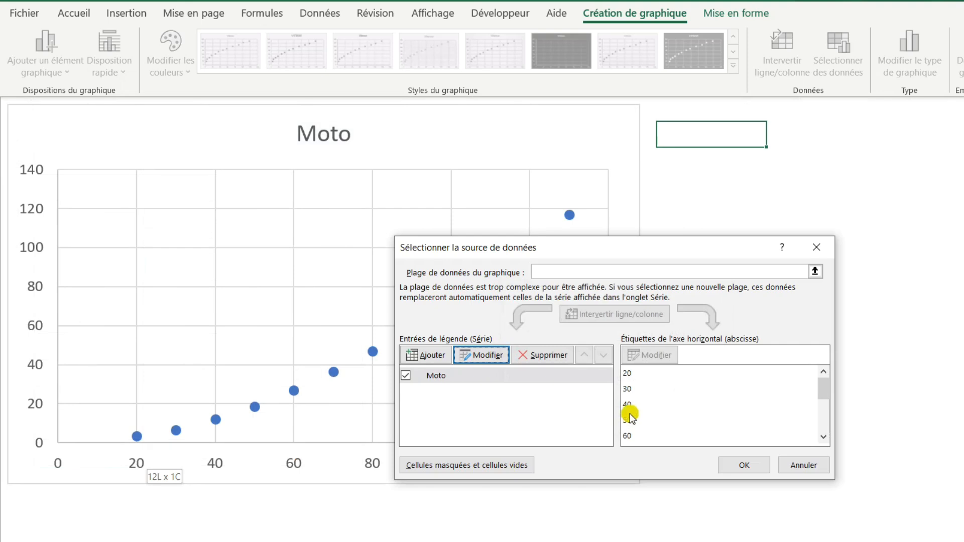
{"action": "left_click", "coordinate": [743, 465]}
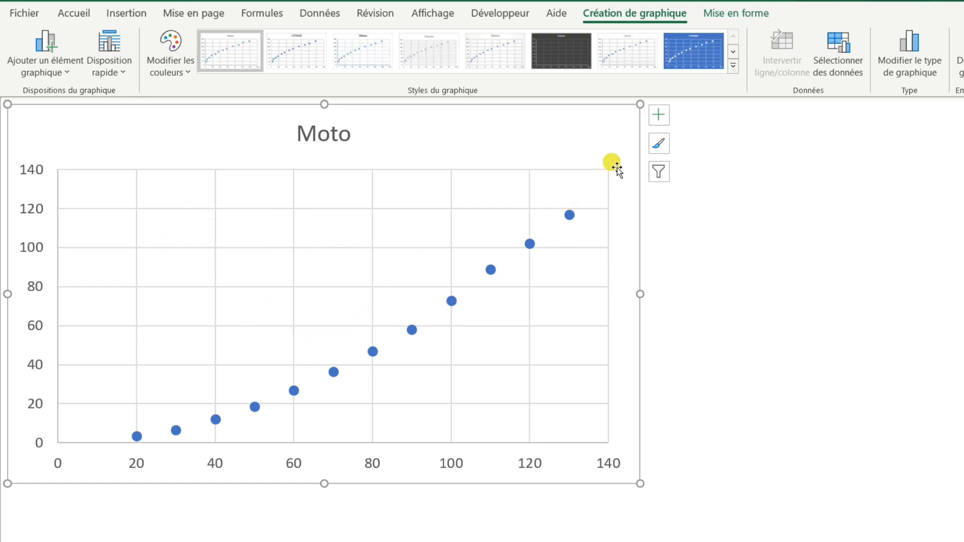
- Remove the gridlines from the scatter chart
{"action": "left_click", "coordinate": [660, 116]}
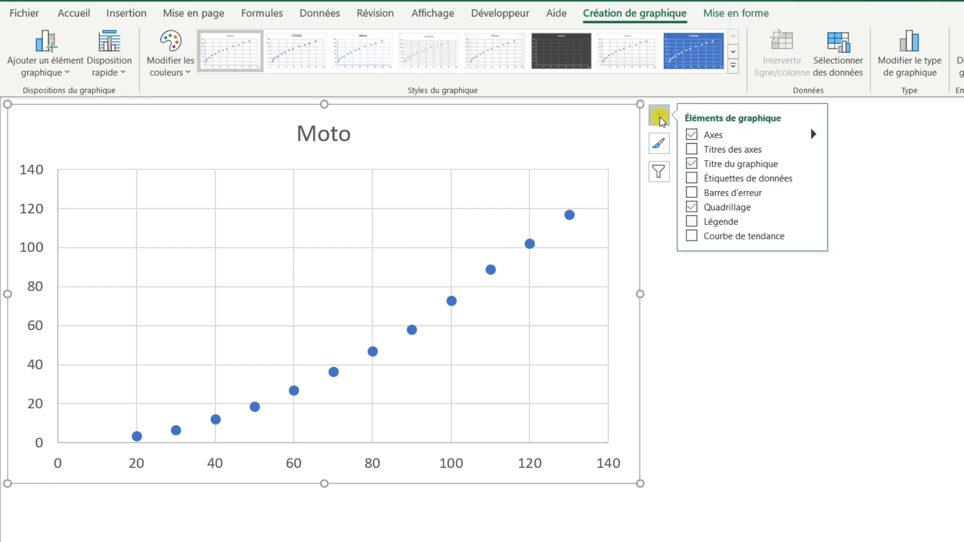
{"action": "left_click", "coordinate": [691, 208]}
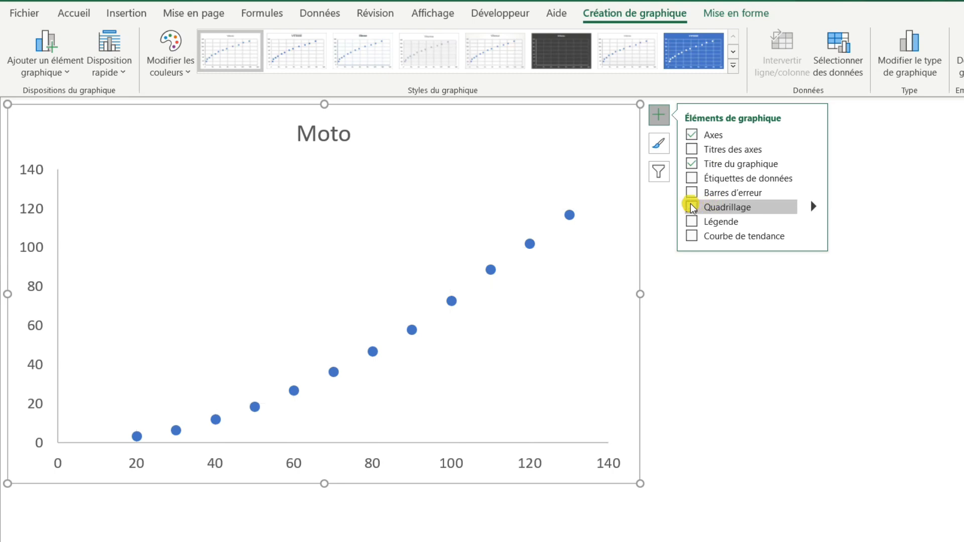
{"action": "left_click", "coordinate": [658, 115]}
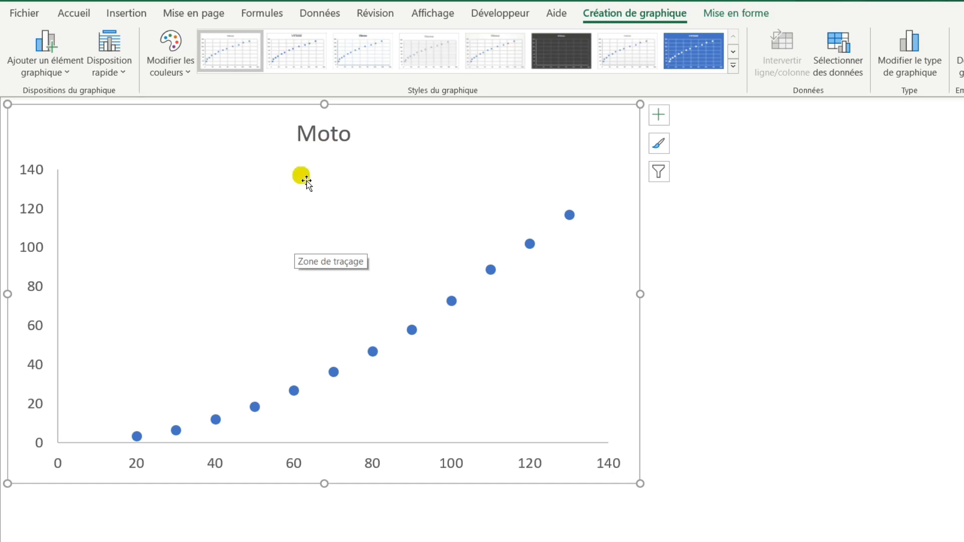
- Replace the chart title with "Distance de freinage en fonction de la vitesse"
{"action": "left_click", "coordinate": [325, 137]}
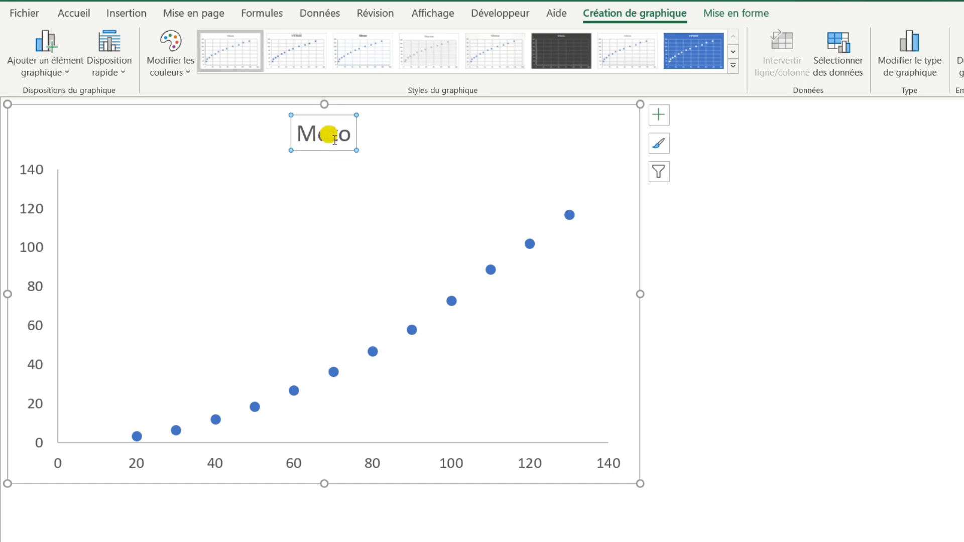
{"action": "left_click", "coordinate": [334, 139]}
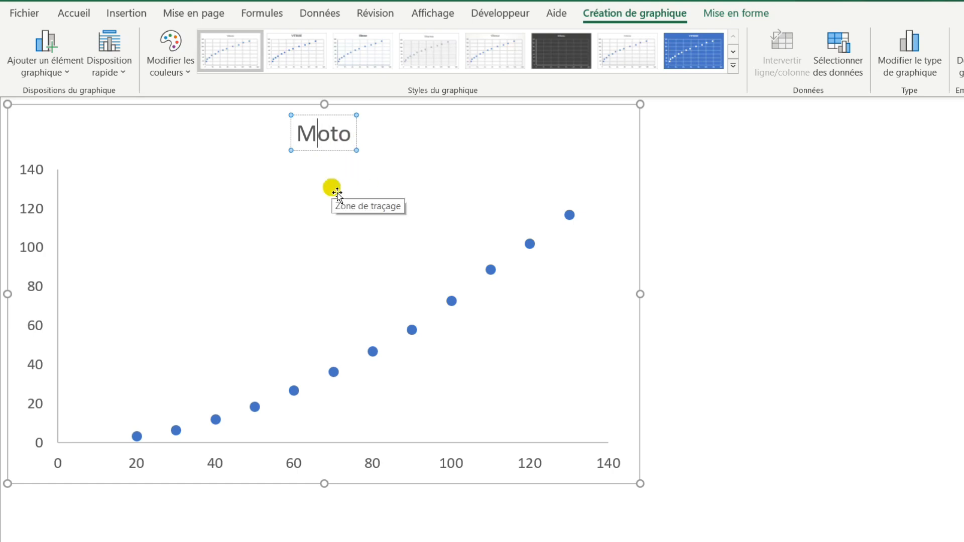
{"action": "key", "text": "ctrl+a"}
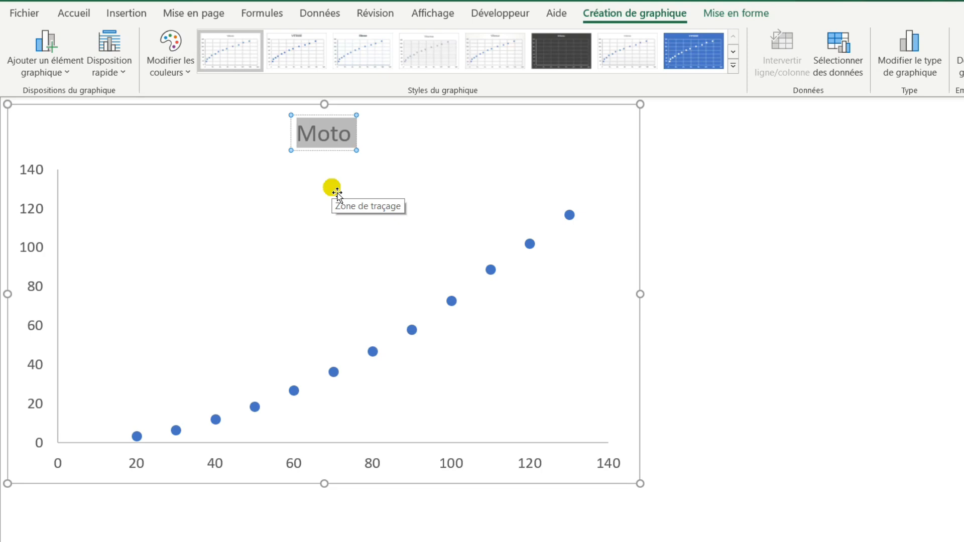
{"action": "type", "text": "Dist"}
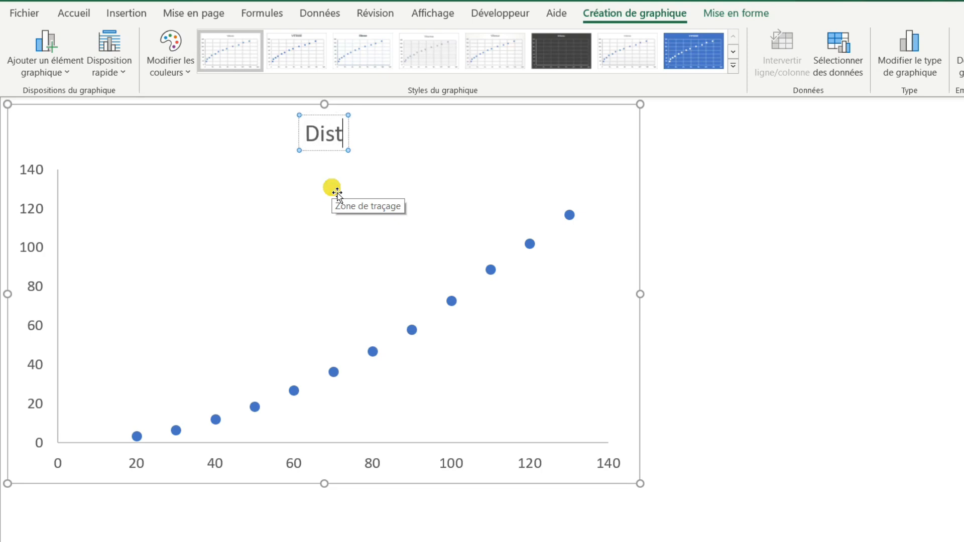
{"action": "type", "text": "ance de"}
{"action": "type", "text": "frei"}
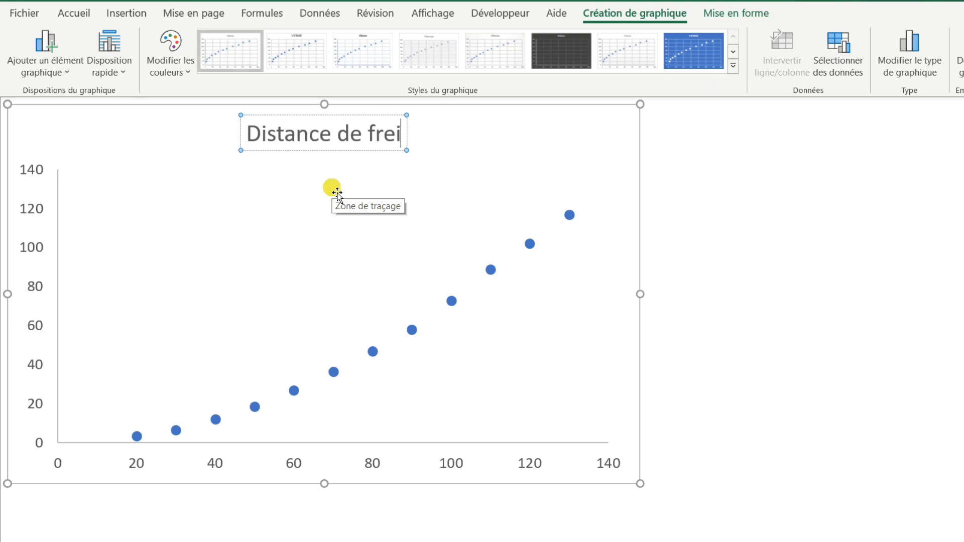
{"action": "type", "text": "nage en fonc"}
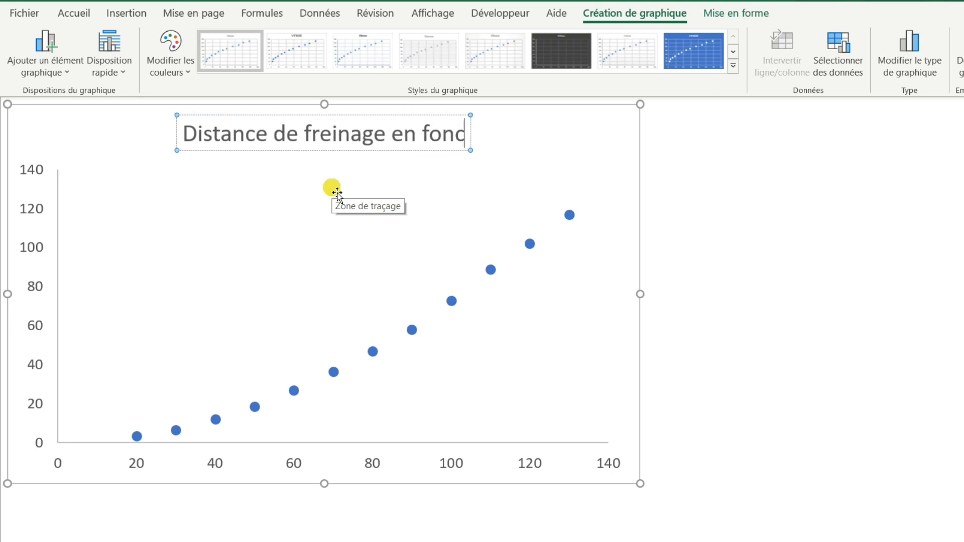
{"action": "type", "text": "tion de la vitesse"}
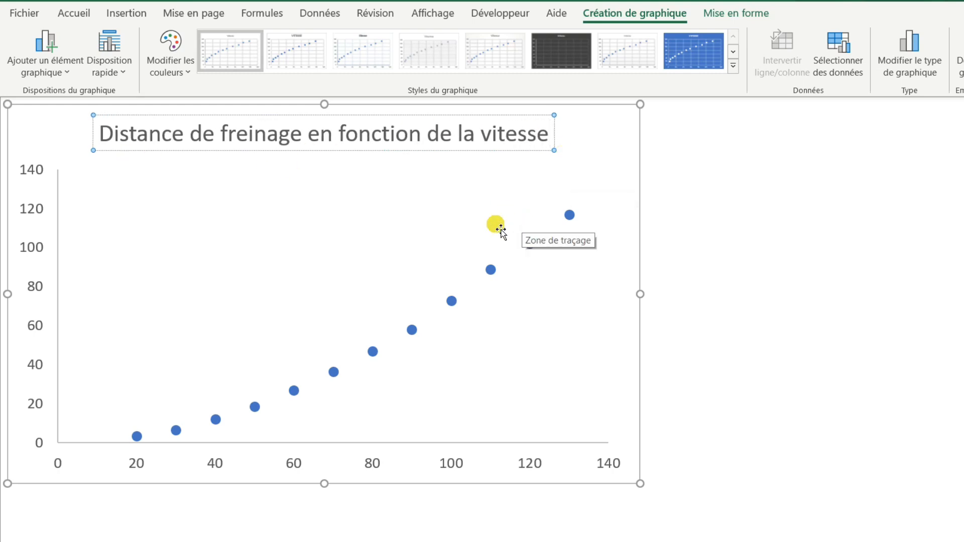
- Make the entire chart title bold and underlined
{"action": "key", "text": "ctrl+a"}
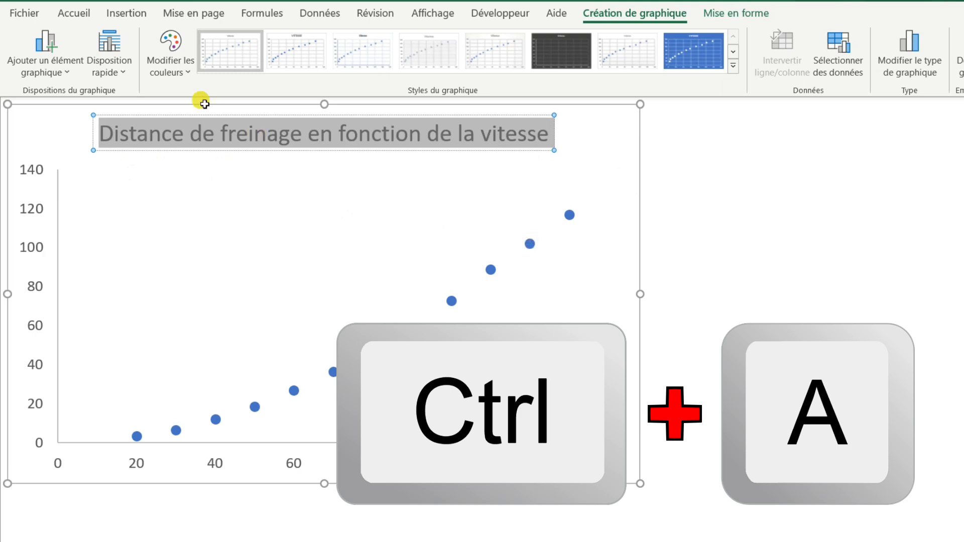
{"action": "left_click", "coordinate": [75, 13]}
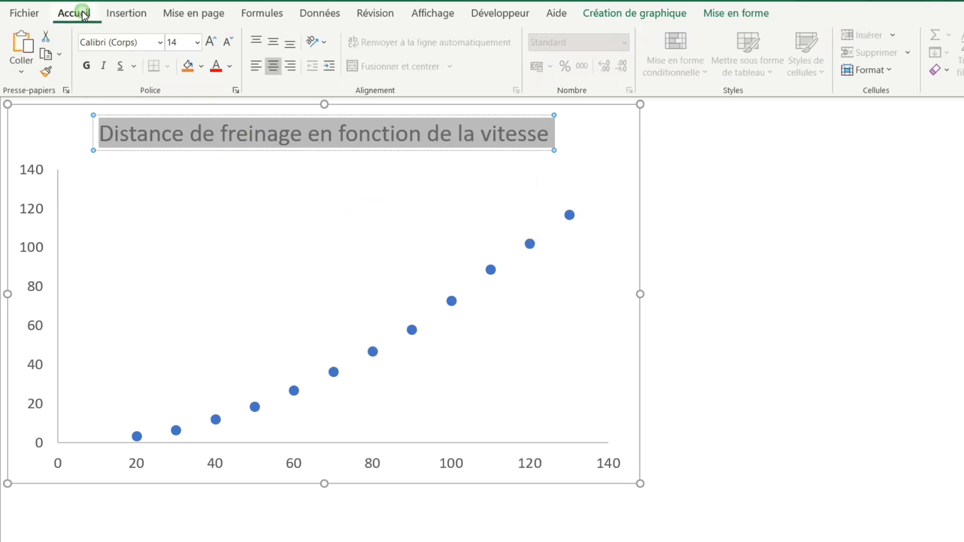
{"action": "left_click", "coordinate": [87, 74]}
{"action": "left_click", "coordinate": [120, 71]}
{"action": "key", "text": "Escape"}
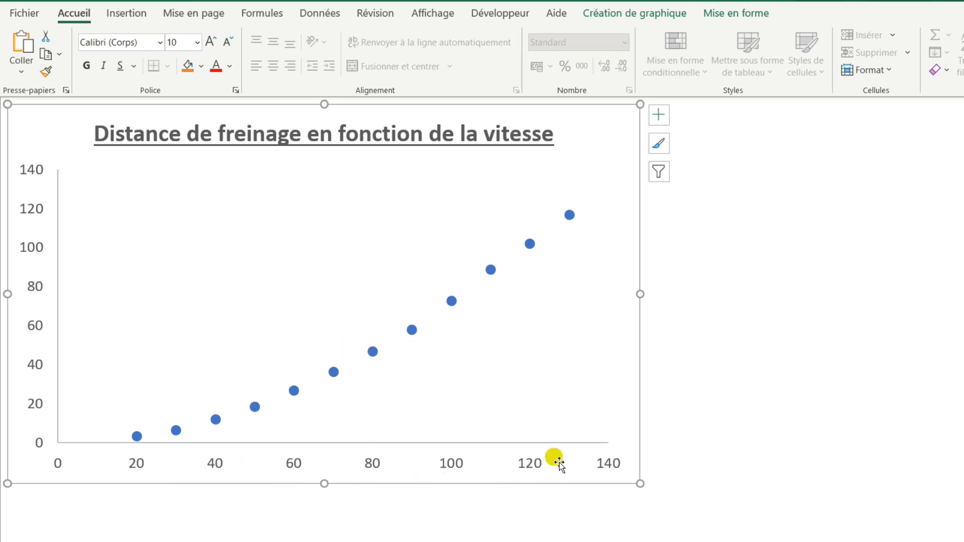
- Apply the custom number format 0" km/h" to the labels of the chart's horizontal axis
{"action": "left_click", "coordinate": [534, 463]}
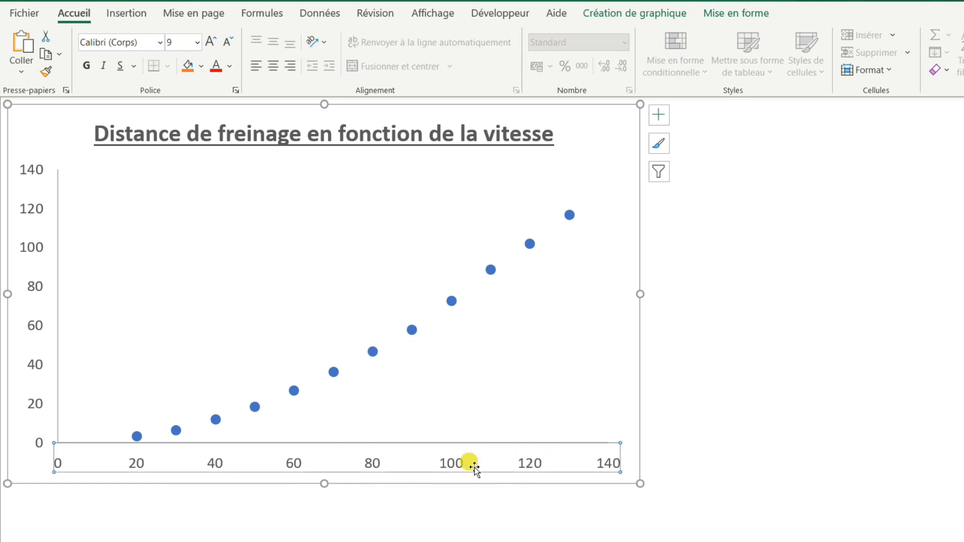
{"action": "right_click", "coordinate": [535, 460]}
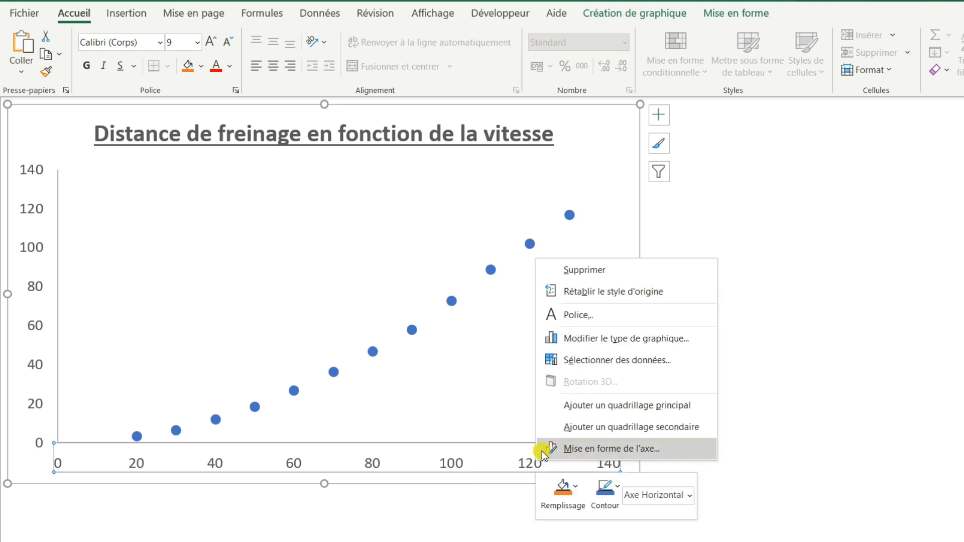
{"action": "left_click", "coordinate": [630, 449]}
{"action": "left_click_drag", "start_coordinate": [852, 262], "coordinate": [850, 307]}
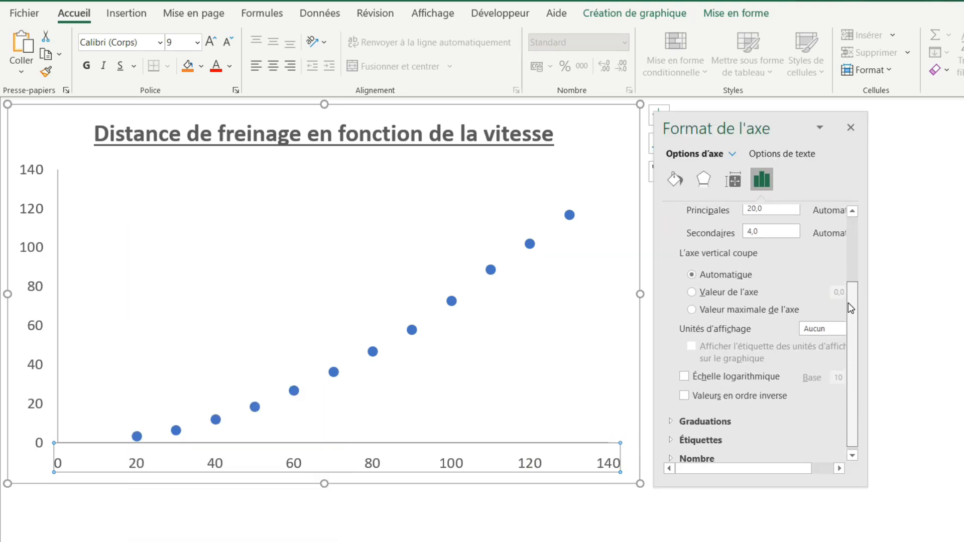
{"action": "left_click", "coordinate": [678, 460]}
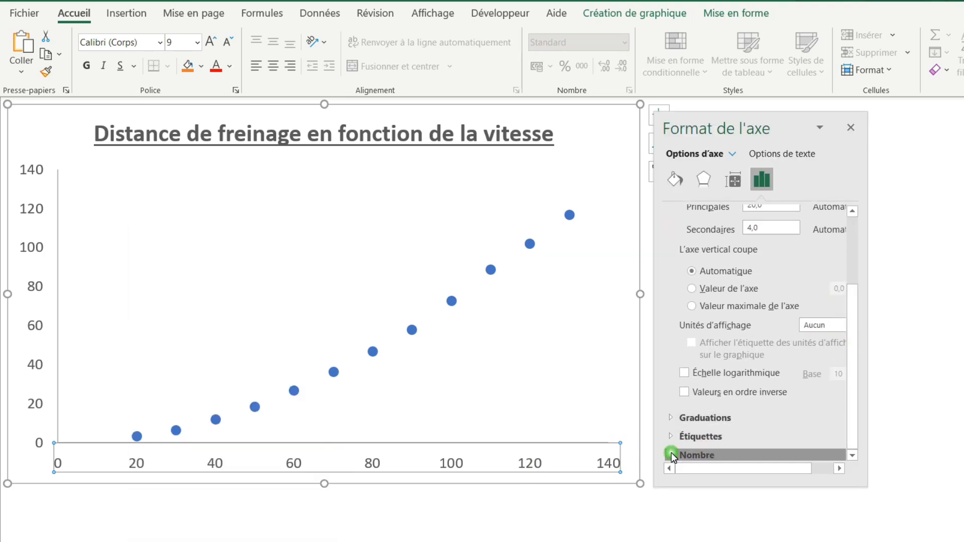
{"action": "left_click_drag", "start_coordinate": [852, 366], "coordinate": [850, 447]}
{"action": "left_click_drag", "start_coordinate": [867, 398], "coordinate": [934, 398]}
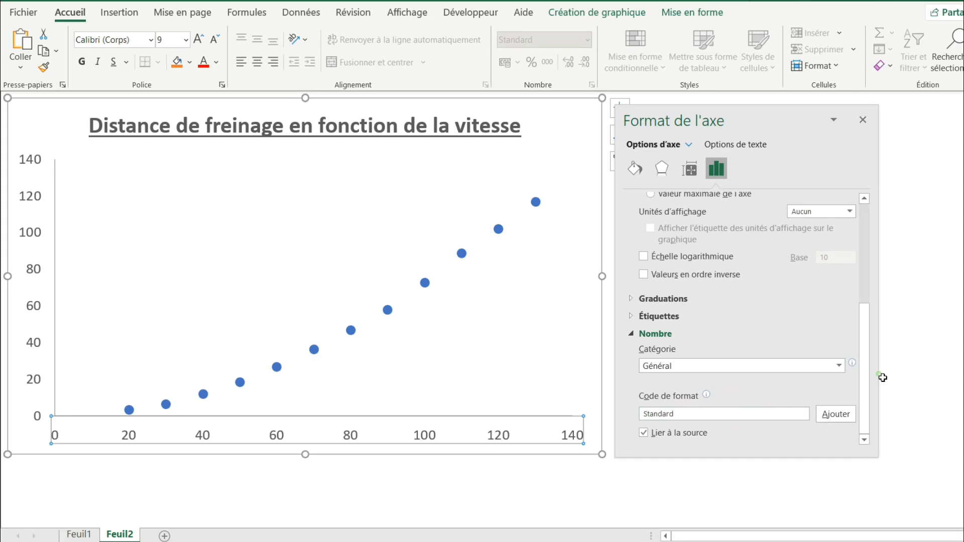
{"action": "left_click", "coordinate": [839, 366]}
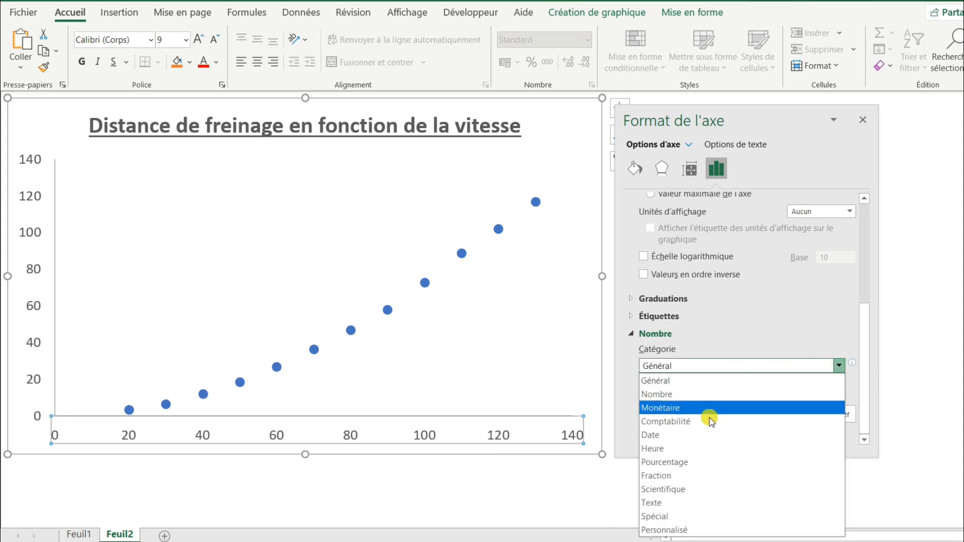
{"action": "left_click", "coordinate": [679, 528]}
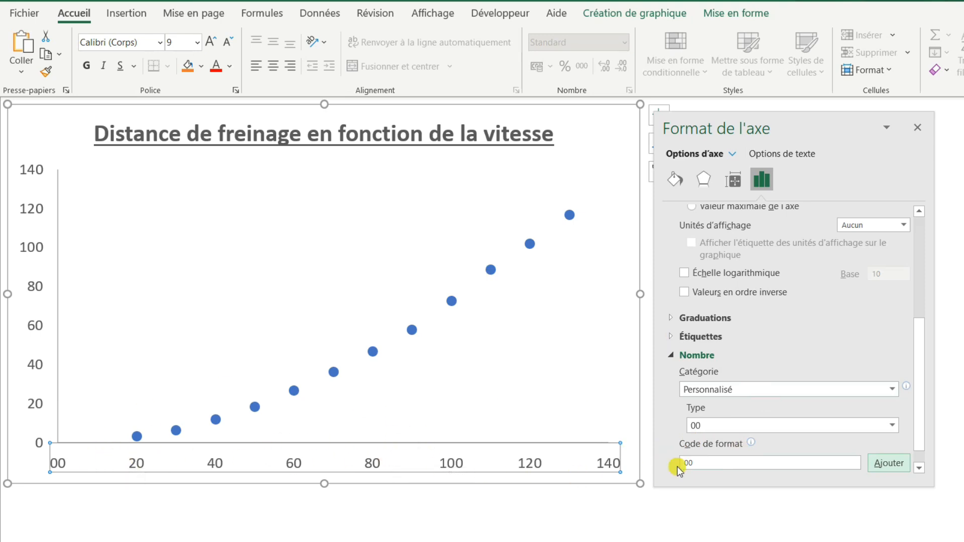
{"action": "left_click", "coordinate": [701, 465]}
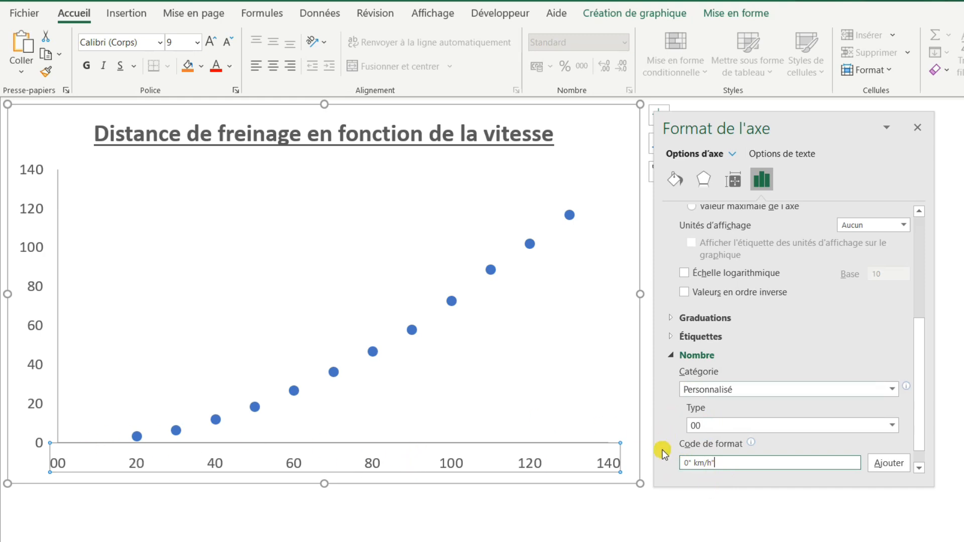
{"action": "left_click", "coordinate": [884, 464]}
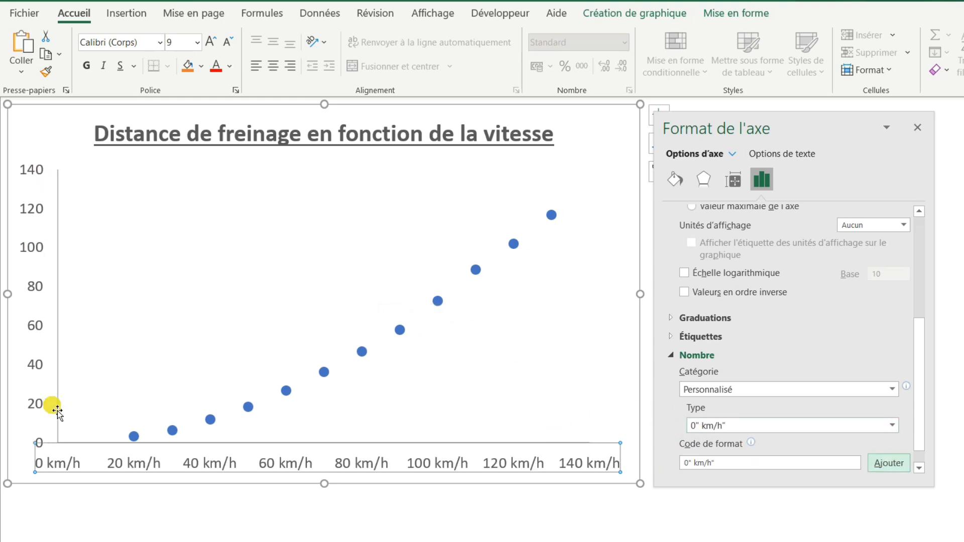
- Apply the custom number format 0" m" to the labels of the chart's vertical axis
{"action": "left_click", "coordinate": [31, 250]}
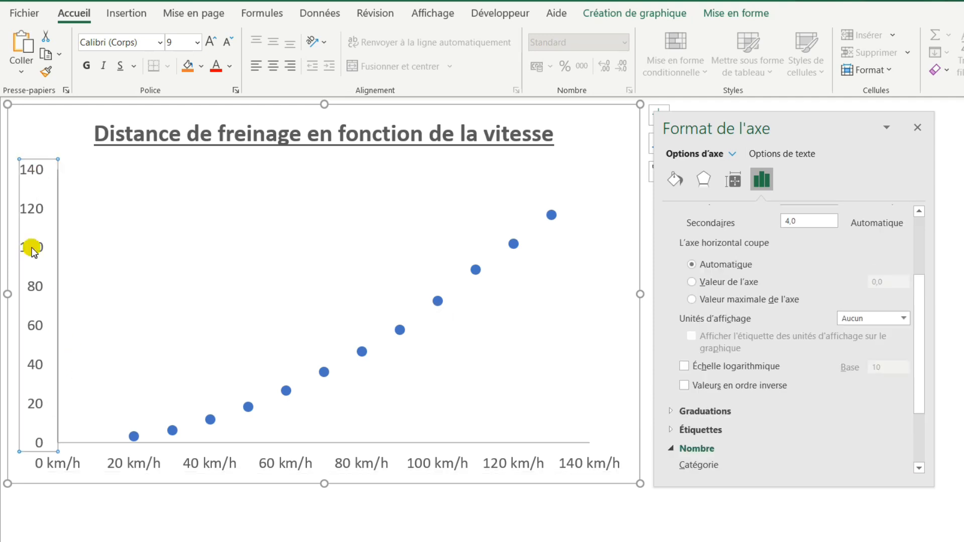
{"action": "left_click_drag", "start_coordinate": [922, 366], "coordinate": [922, 437]}
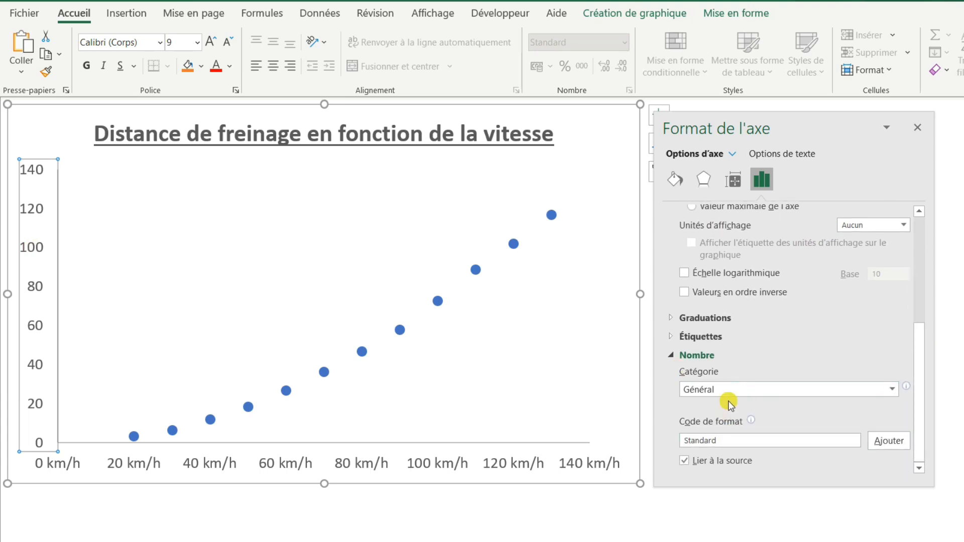
{"action": "left_click", "coordinate": [892, 389]}
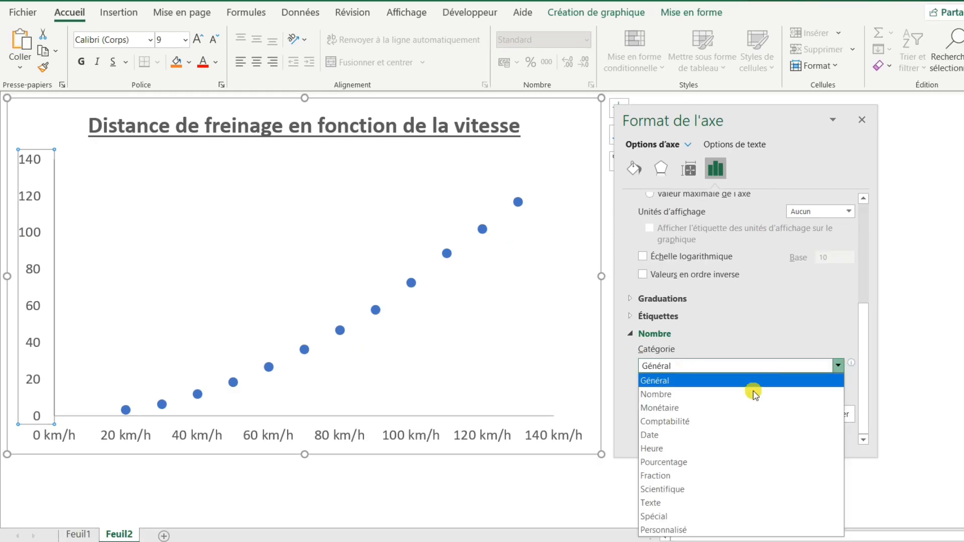
{"action": "left_click", "coordinate": [676, 530]}
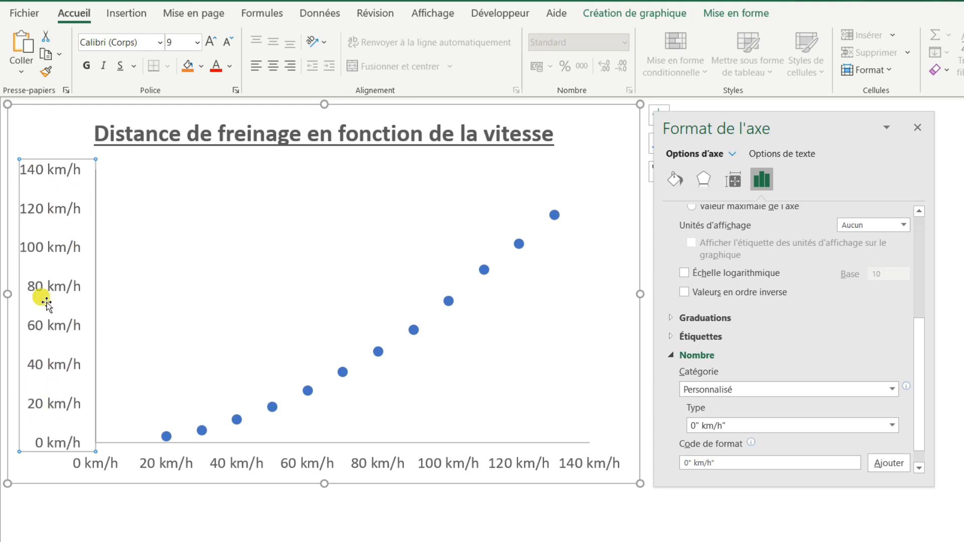
{"action": "left_click", "coordinate": [684, 463]}
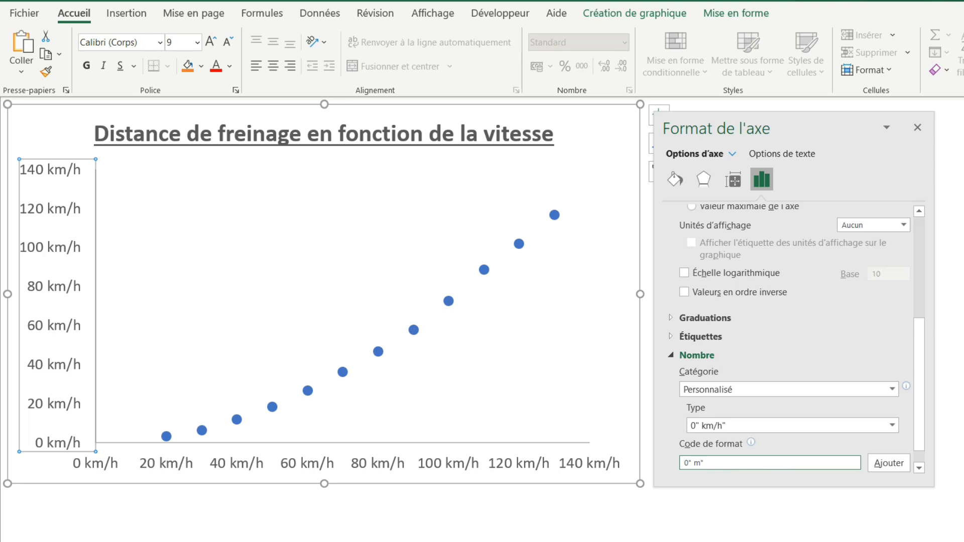
{"action": "type", "text": "\""}
{"action": "left_click", "coordinate": [886, 462]}
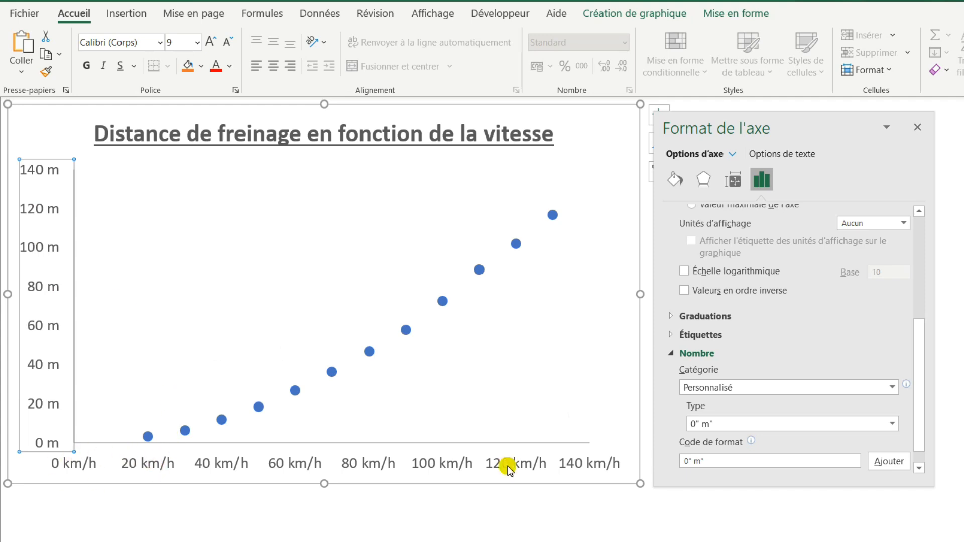
- Set the minimum bound of the horizontal axis to 10
{"action": "left_click", "coordinate": [364, 468]}
{"action": "left_click", "coordinate": [362, 468]}
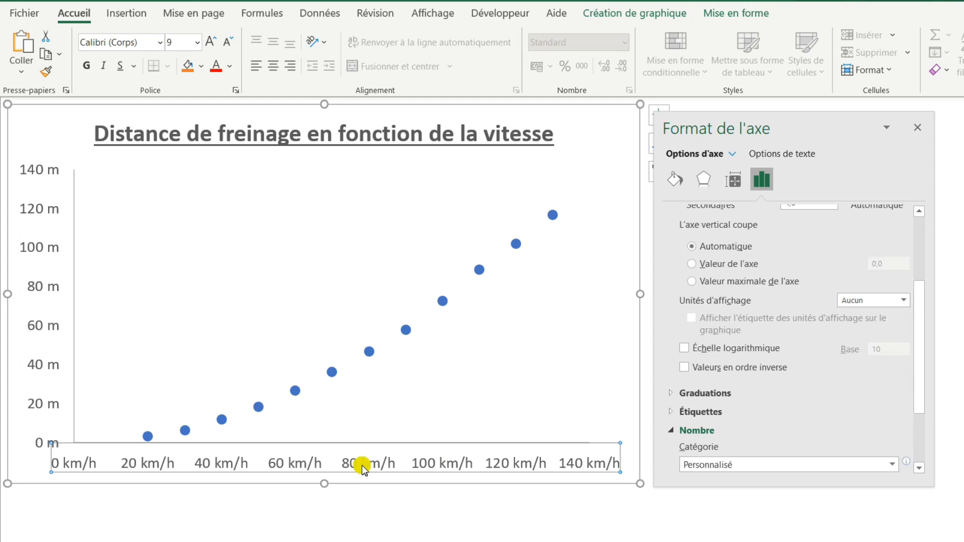
{"action": "right_click", "coordinate": [362, 469]}
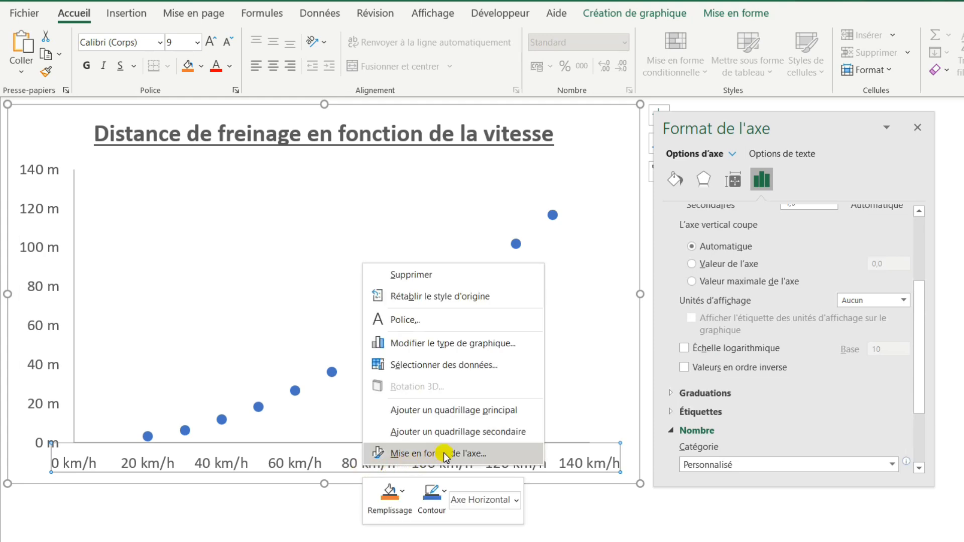
{"action": "left_click", "coordinate": [417, 453]}
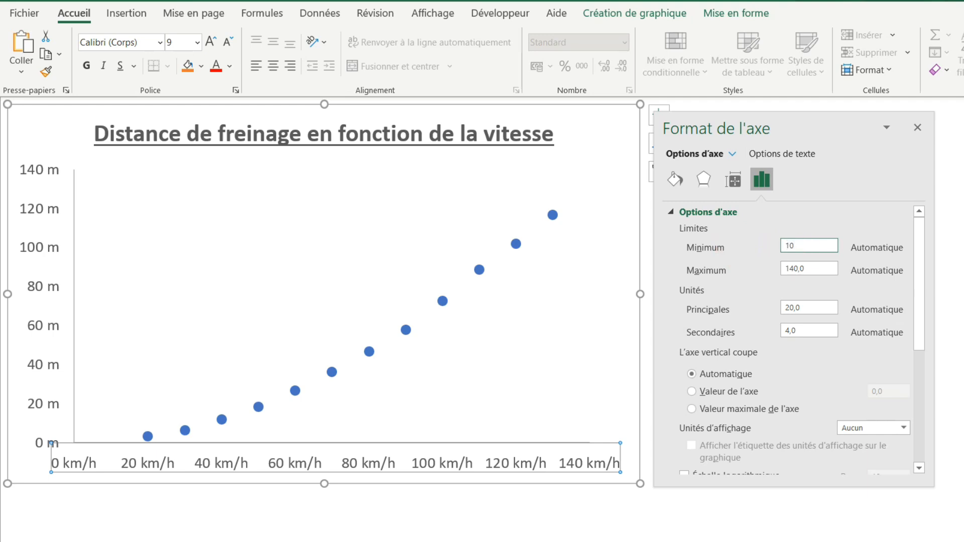
{"action": "key", "text": "Return"}
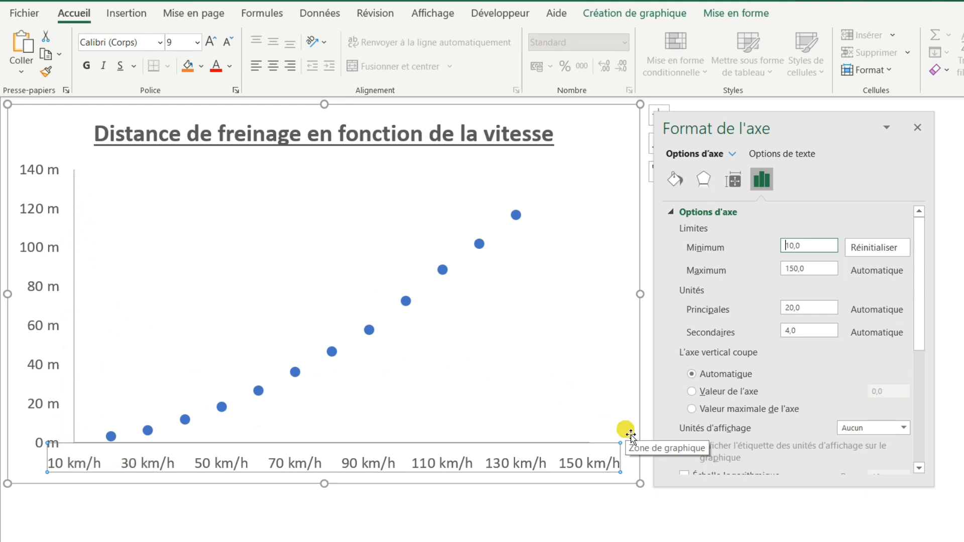
- Give the horizontal axis line a solid triangular end arrow and the dark blue-gray theme color
{"action": "right_click", "coordinate": [485, 471]}
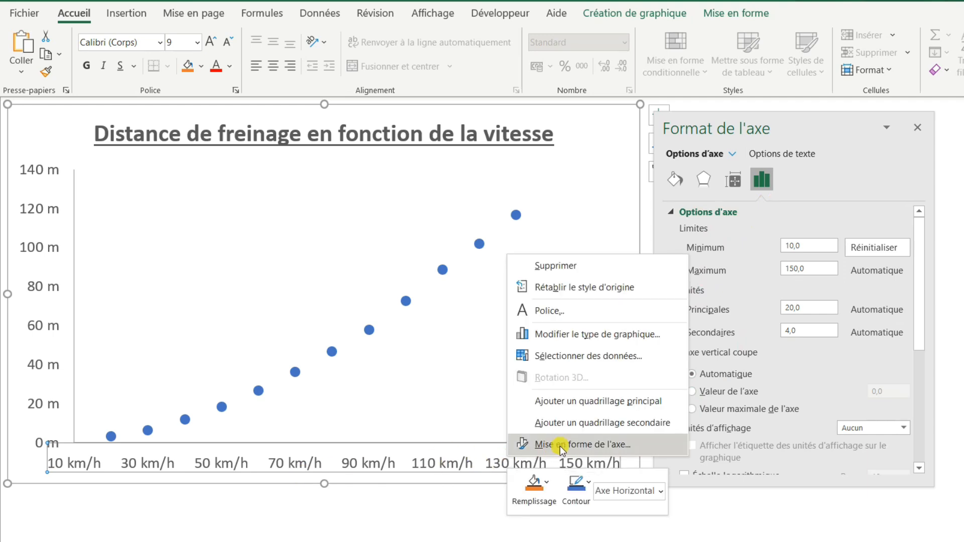
{"action": "left_click", "coordinate": [521, 445]}
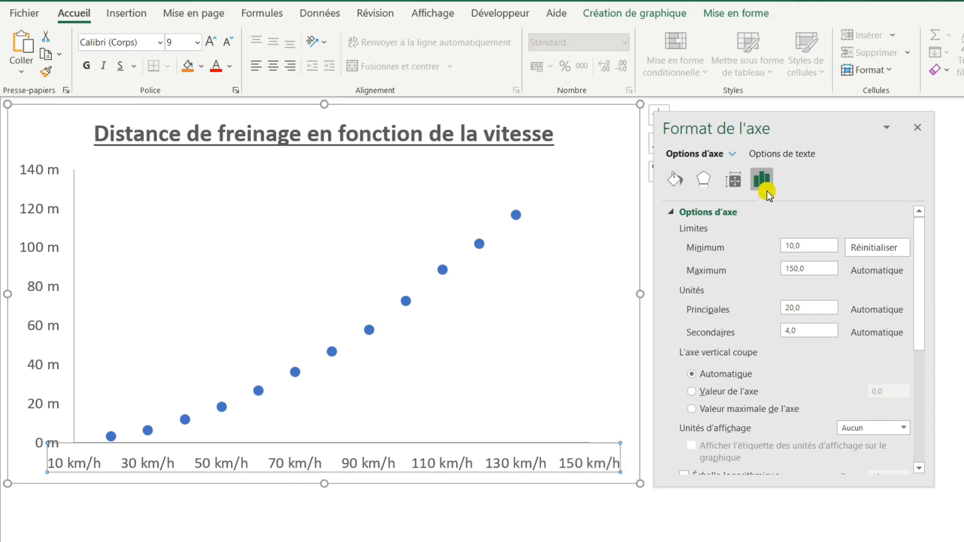
{"action": "left_click", "coordinate": [673, 182]}
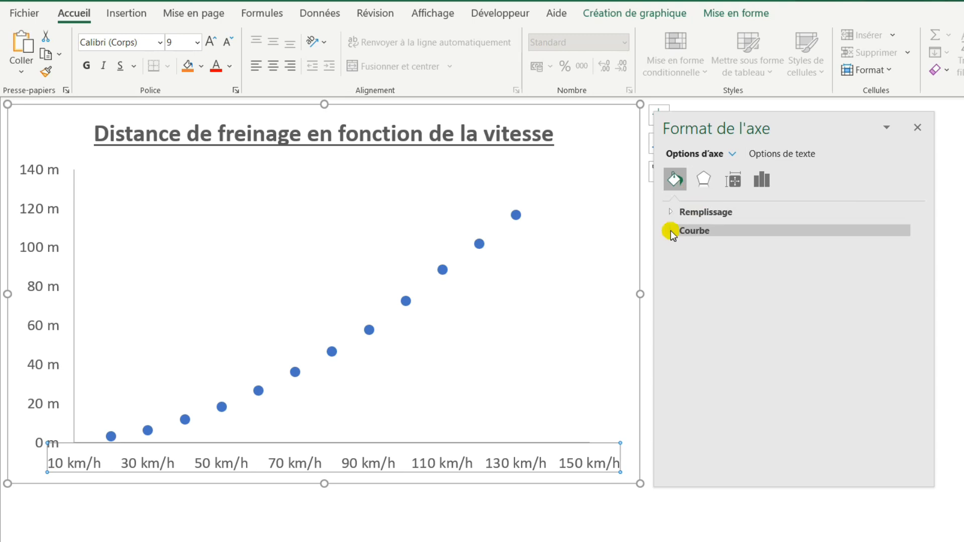
{"action": "left_click", "coordinate": [673, 231]}
{"action": "scroll", "coordinate": [922, 344], "scroll_direction": "down", "scroll_amount": 3}
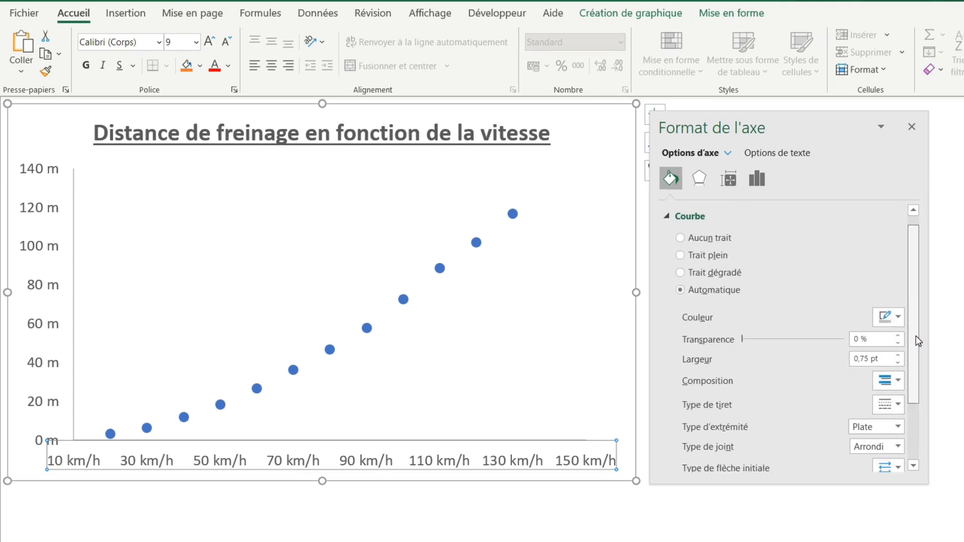
{"action": "left_click_drag", "start_coordinate": [918, 341], "coordinate": [914, 408]}
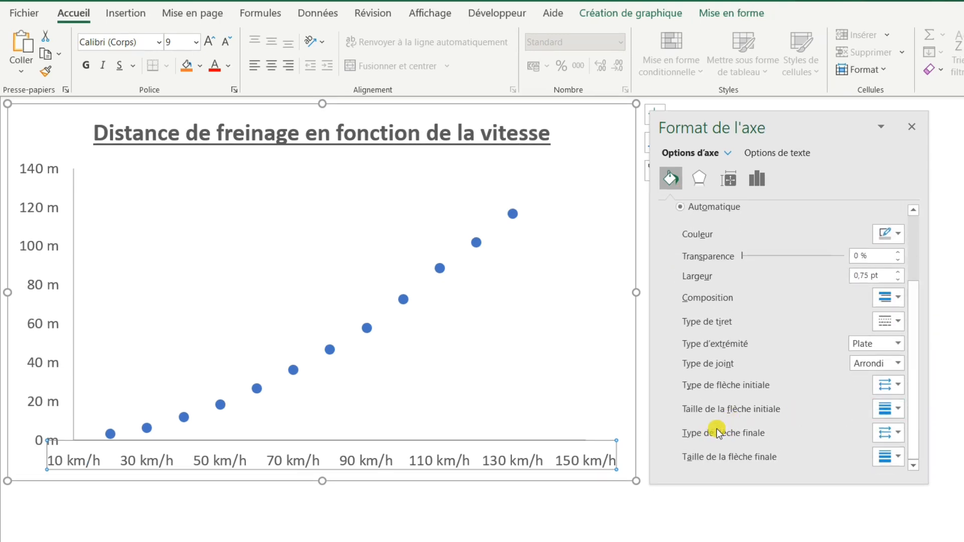
{"action": "left_click", "coordinate": [898, 434]}
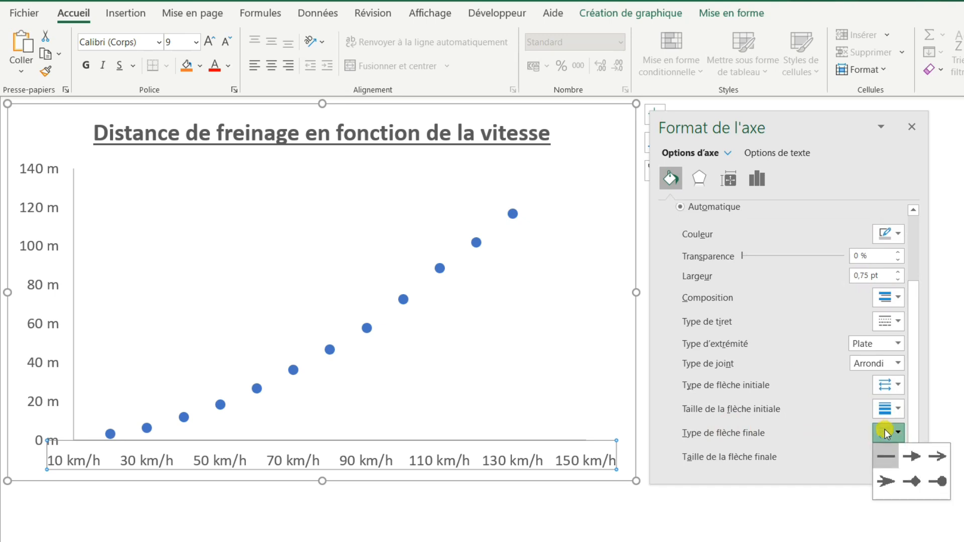
{"action": "left_click", "coordinate": [910, 456]}
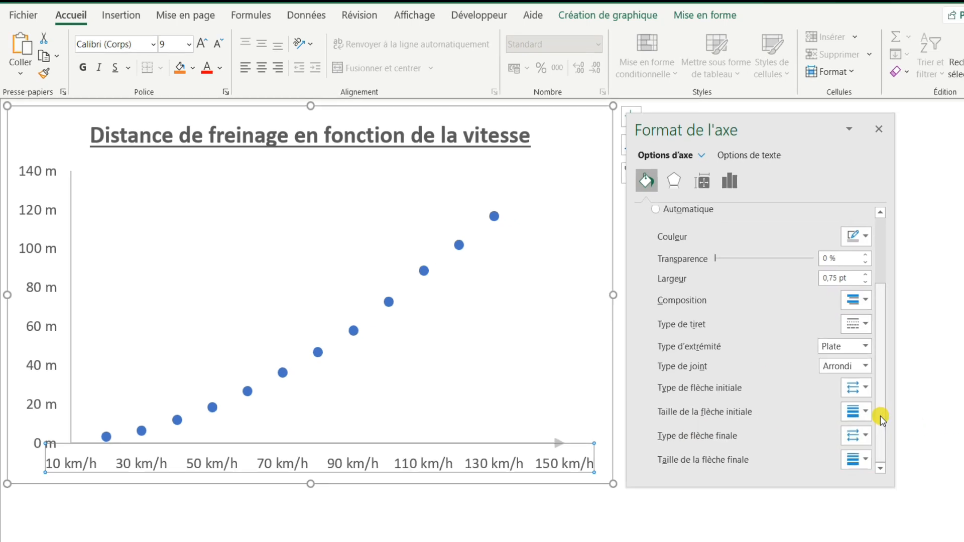
{"action": "left_click", "coordinate": [857, 237]}
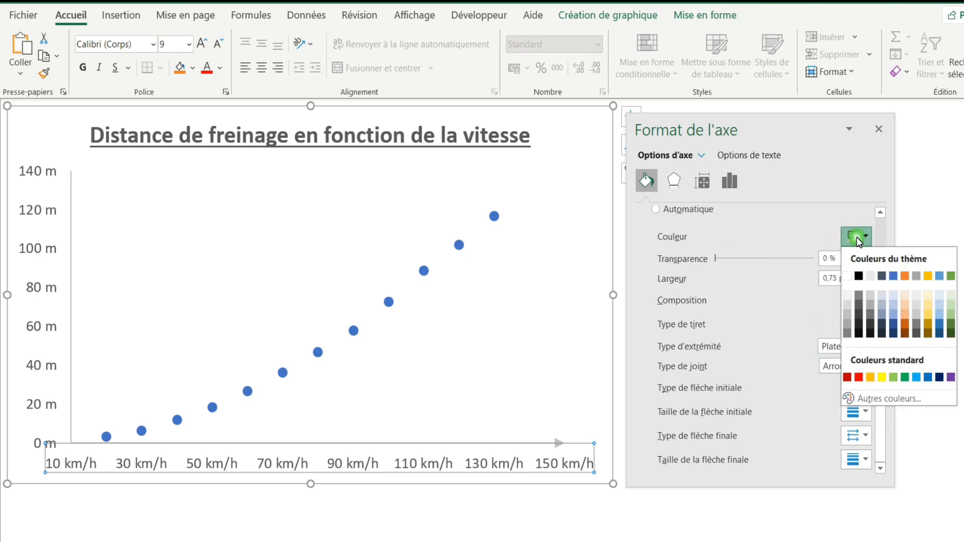
{"action": "left_click", "coordinate": [883, 277]}
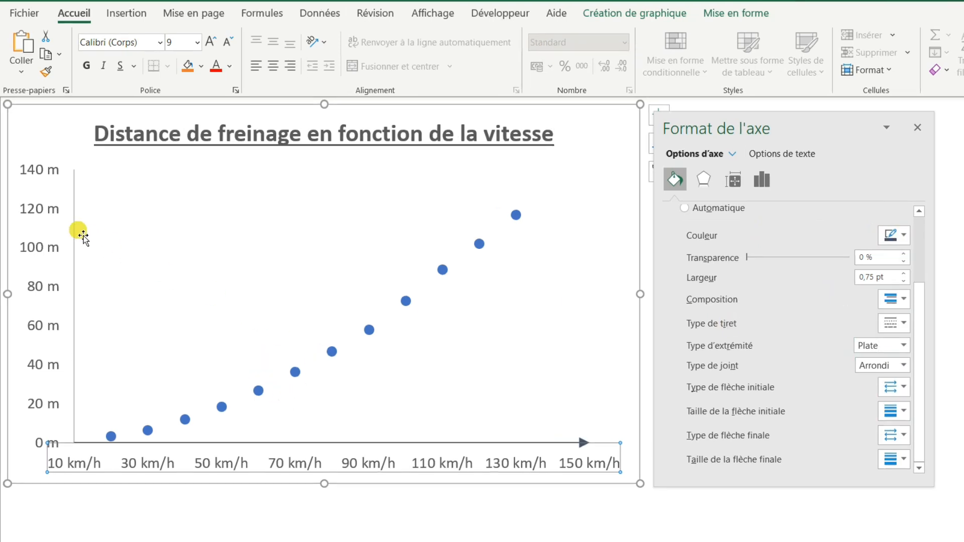
- Give the vertical axis line a solid triangular end arrow and the dark blue-gray theme color
{"action": "left_click", "coordinate": [51, 251]}
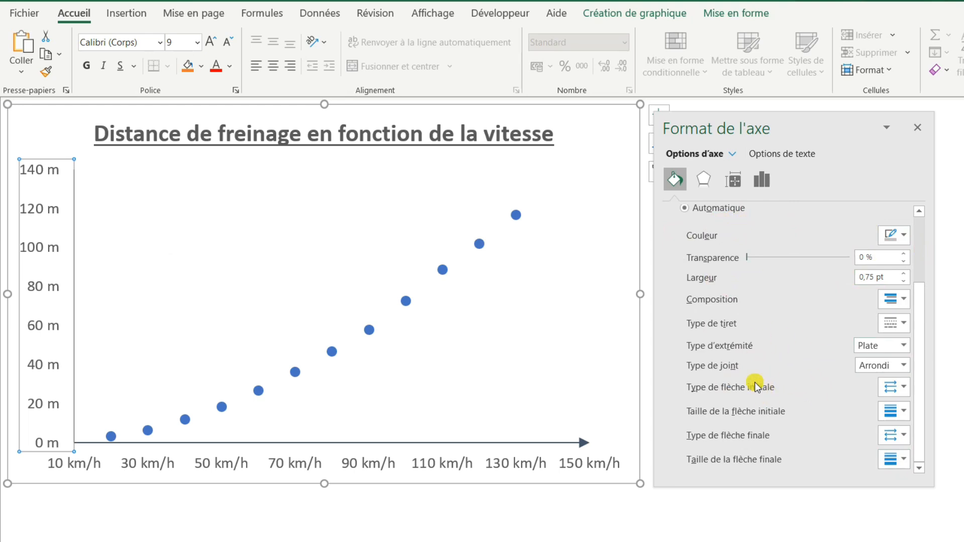
{"action": "left_click", "coordinate": [884, 437]}
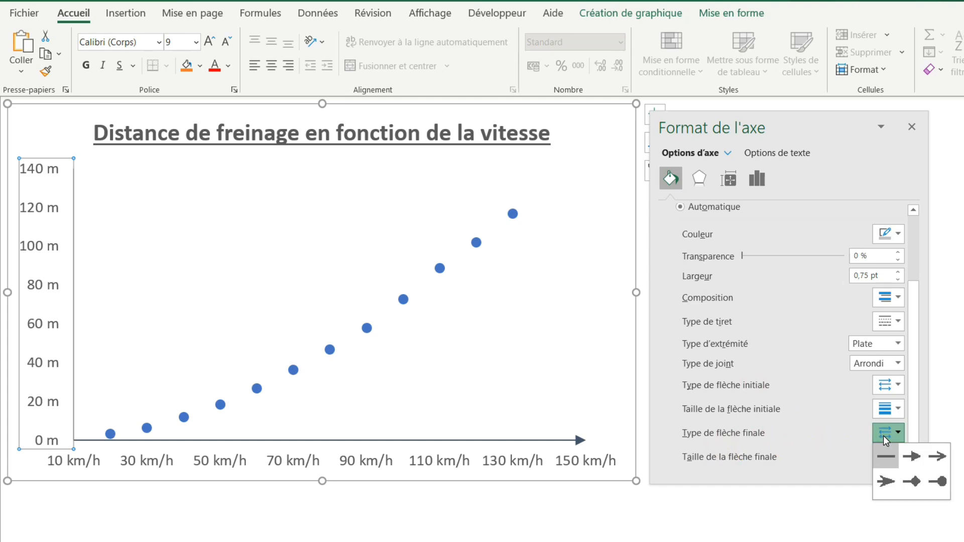
{"action": "left_click", "coordinate": [915, 458]}
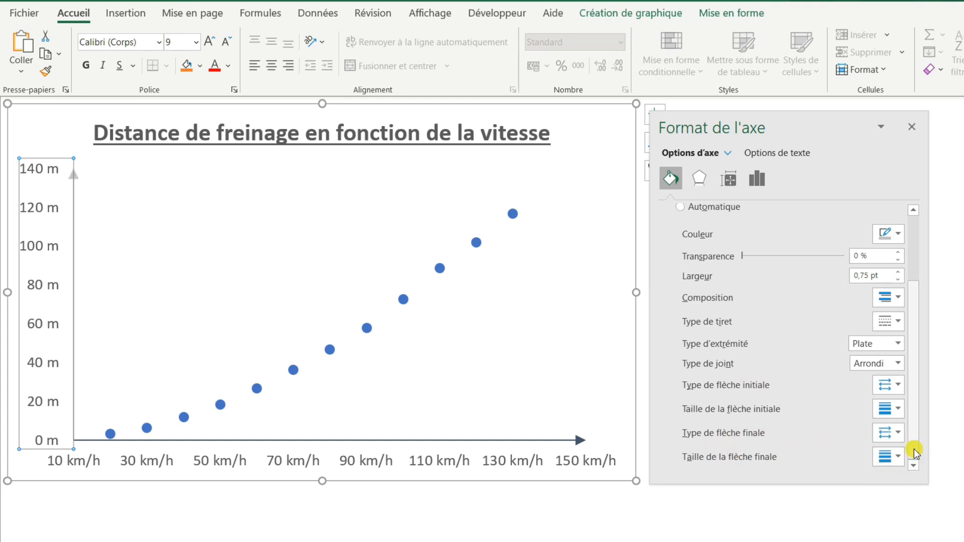
{"action": "left_click", "coordinate": [898, 236]}
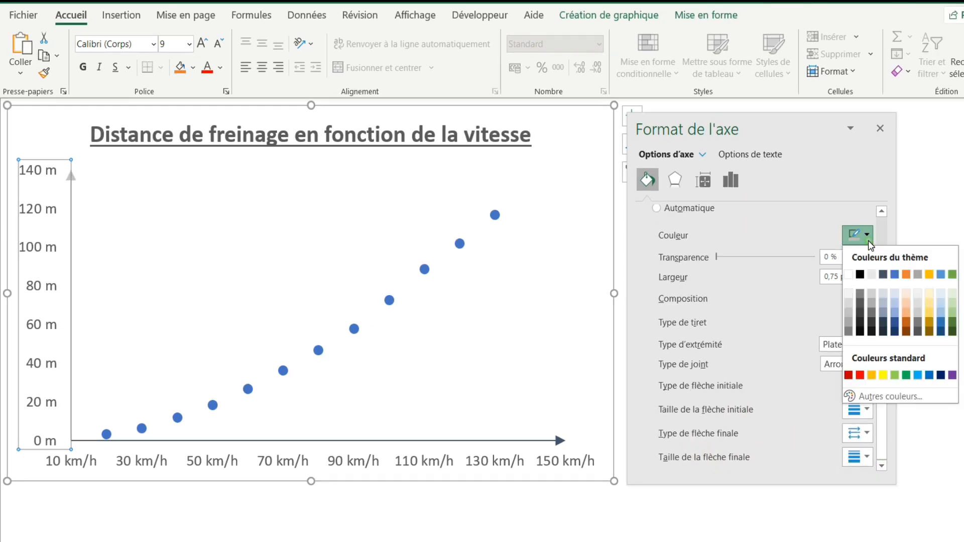
{"action": "left_click", "coordinate": [886, 278]}
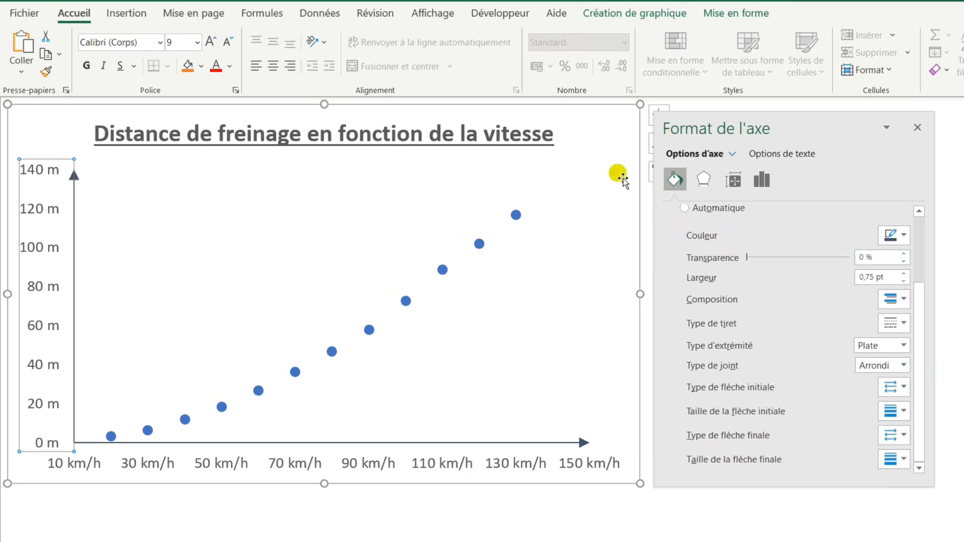
{"action": "left_click", "coordinate": [593, 175]}
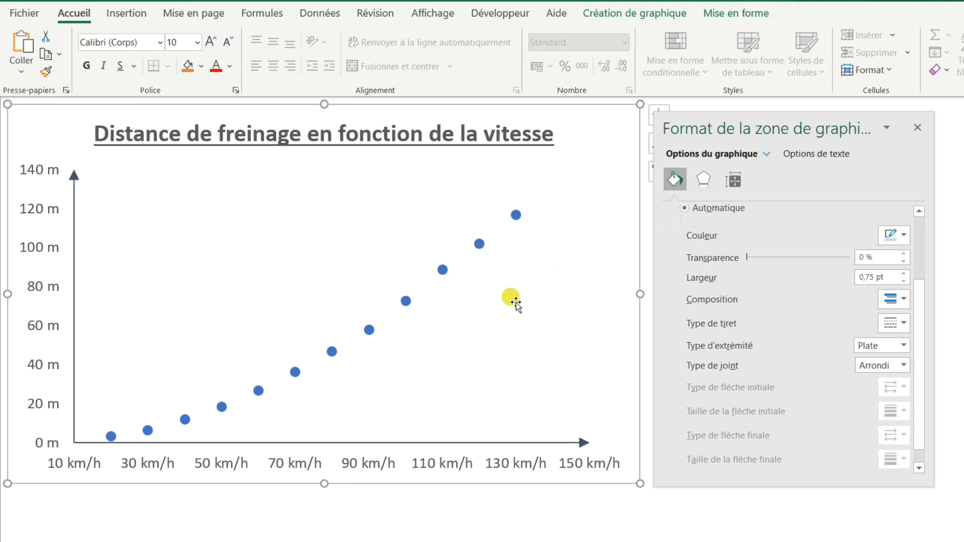
- Set the built-in circle markers of the Moto series to size 6
{"action": "left_click", "coordinate": [478, 245]}
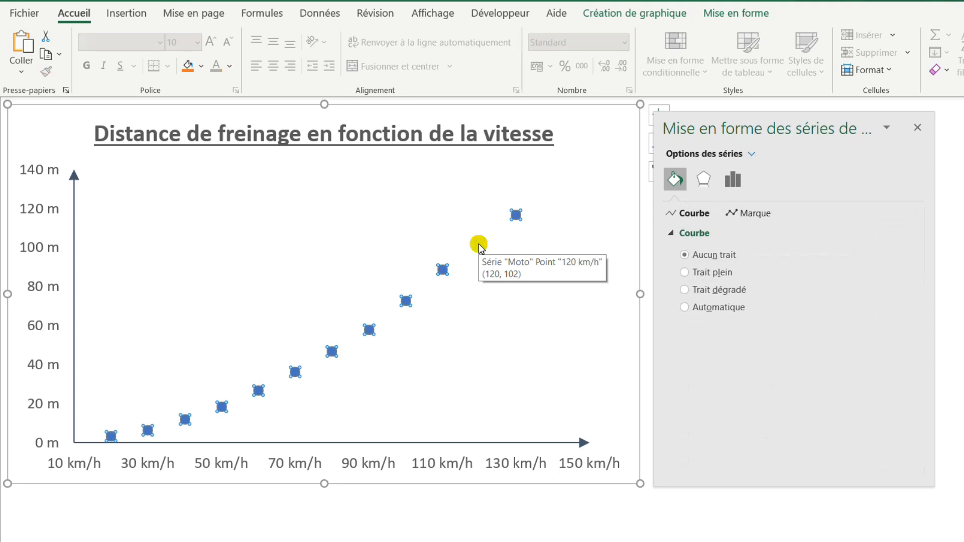
{"action": "right_click", "coordinate": [479, 245]}
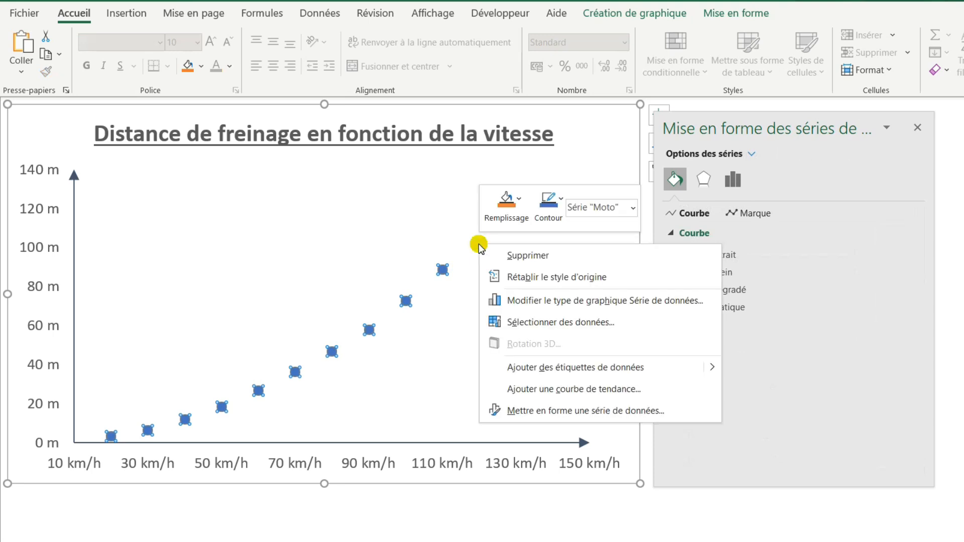
{"action": "left_click", "coordinate": [581, 417]}
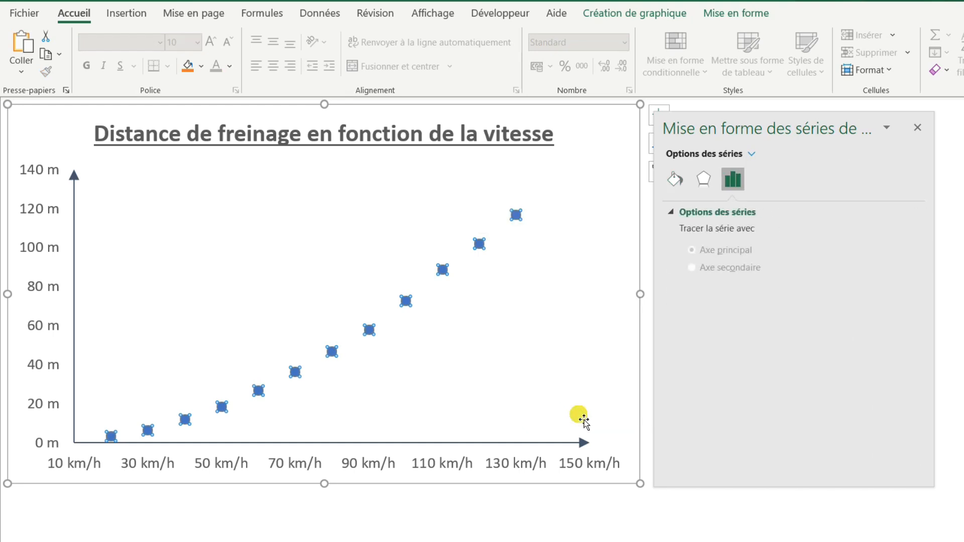
{"action": "left_click", "coordinate": [678, 183]}
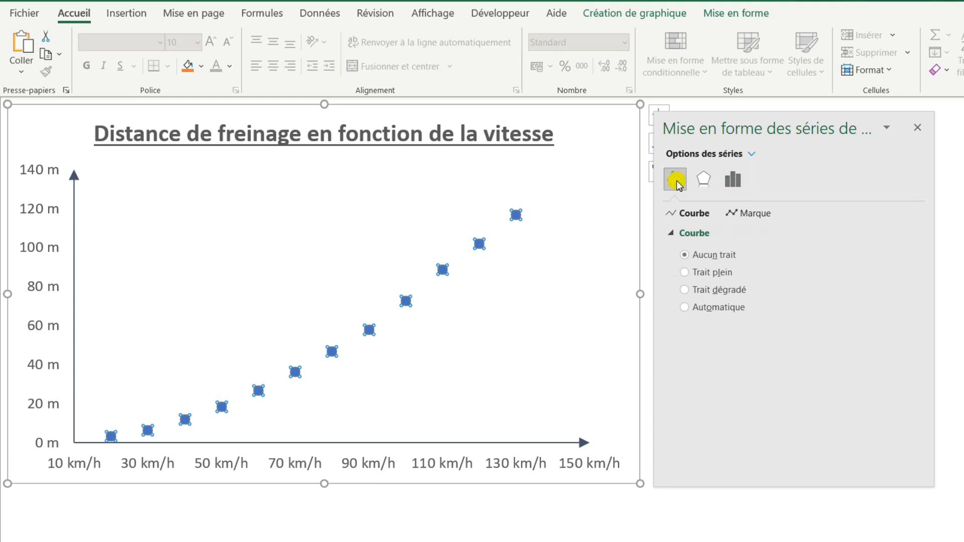
{"action": "left_click", "coordinate": [750, 214]}
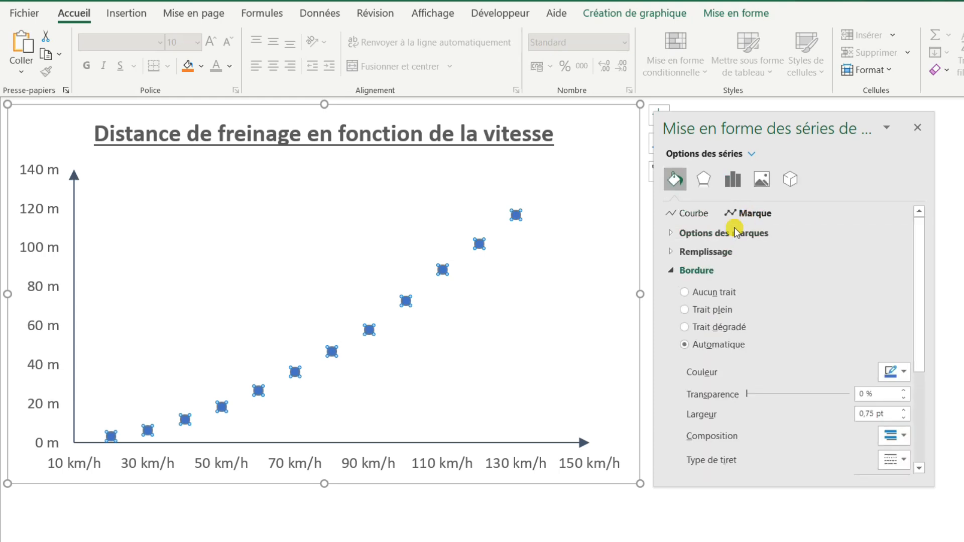
{"action": "left_click", "coordinate": [670, 234]}
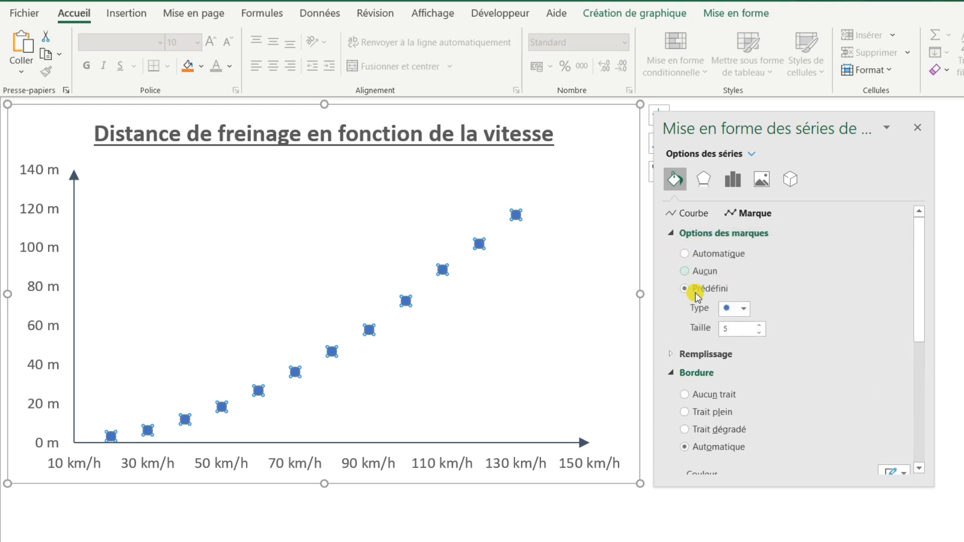
{"action": "left_click", "coordinate": [762, 325]}
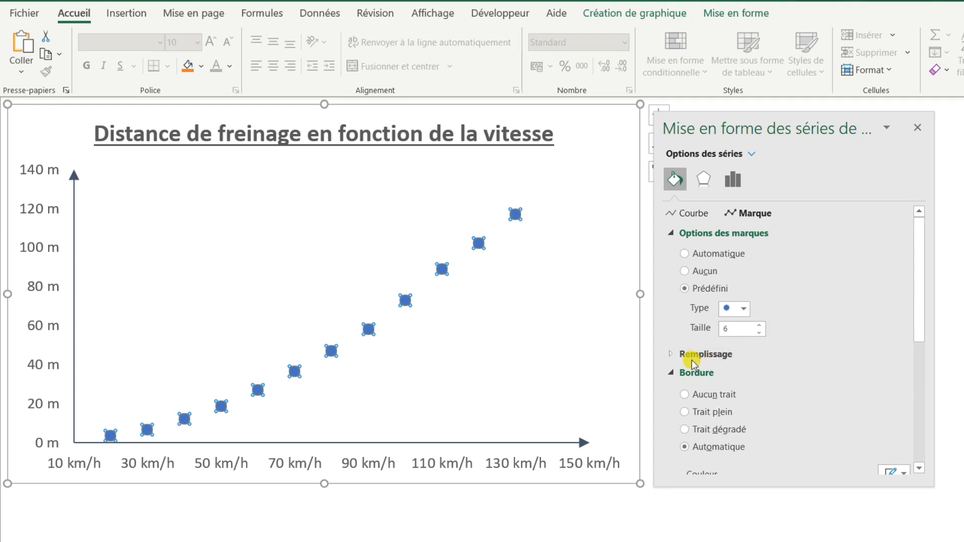
- Give the Moto series markers a solid blue theme fill and remove their border line
{"action": "left_click", "coordinate": [671, 354]}
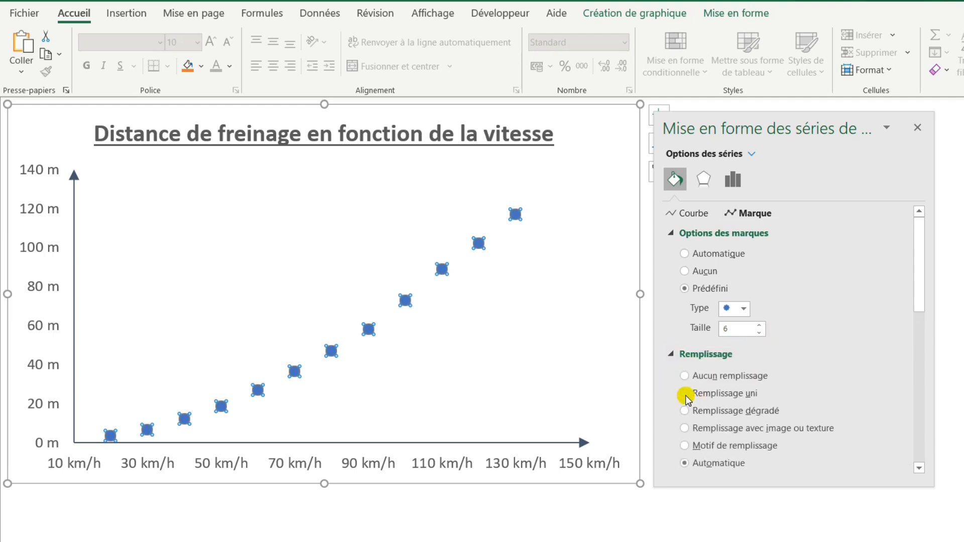
{"action": "left_click", "coordinate": [685, 396]}
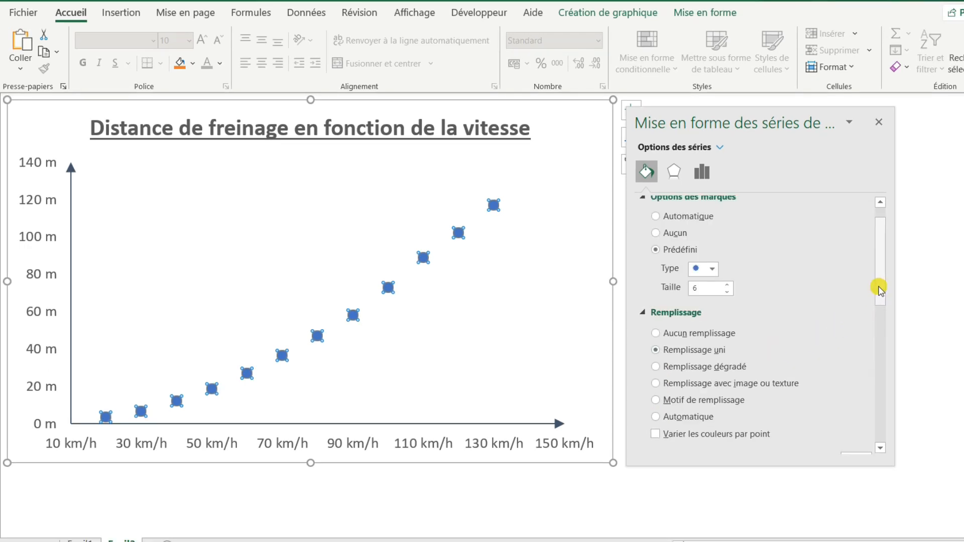
{"action": "left_click_drag", "start_coordinate": [917, 299], "coordinate": [923, 339]}
{"action": "left_click", "coordinate": [854, 364]}
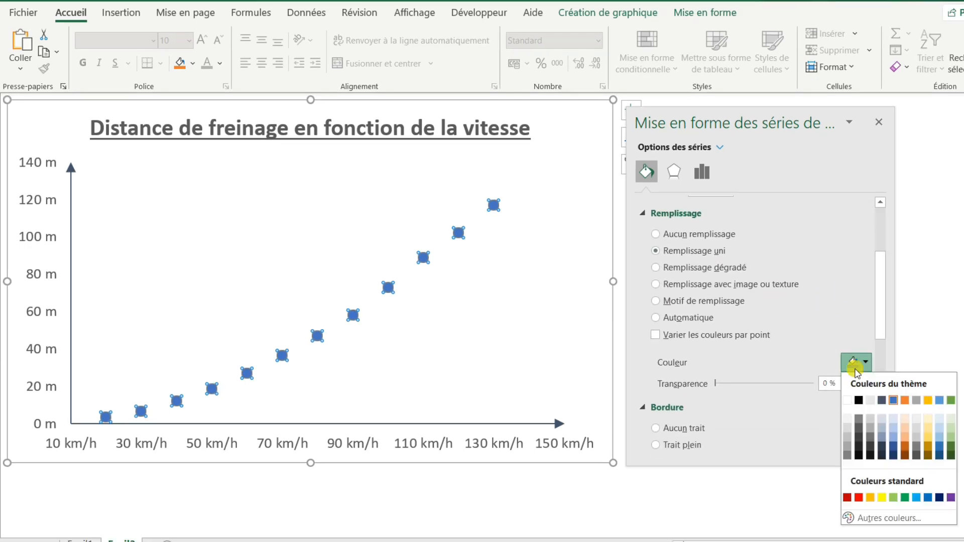
{"action": "left_click", "coordinate": [889, 405]}
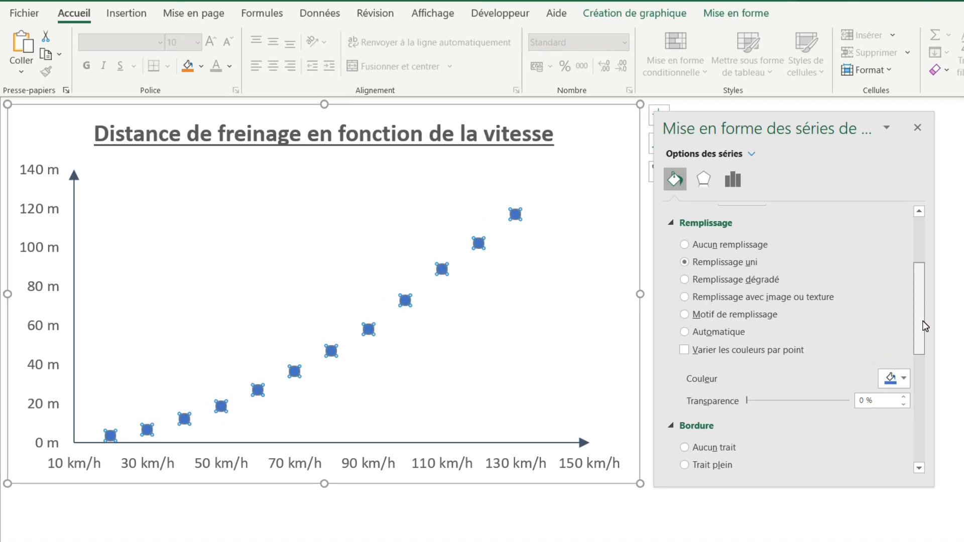
{"action": "left_click_drag", "start_coordinate": [881, 313], "coordinate": [918, 366]}
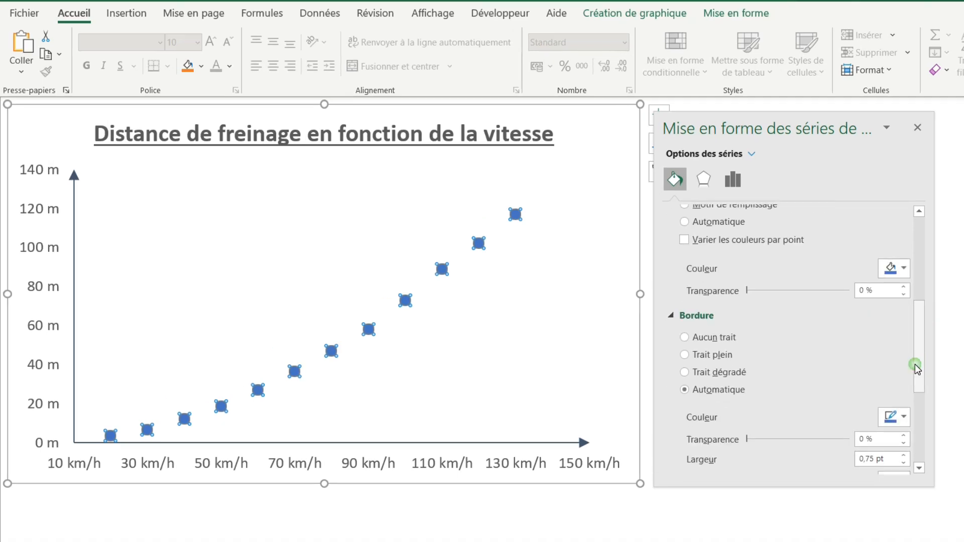
{"action": "left_click", "coordinate": [687, 341]}
{"action": "left_click", "coordinate": [584, 202]}
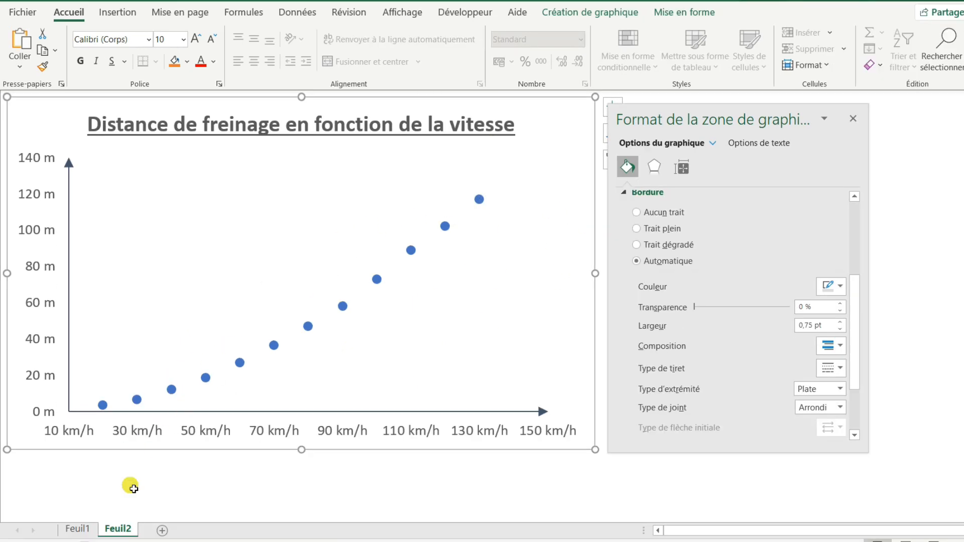
{"action": "left_click", "coordinate": [86, 531]}
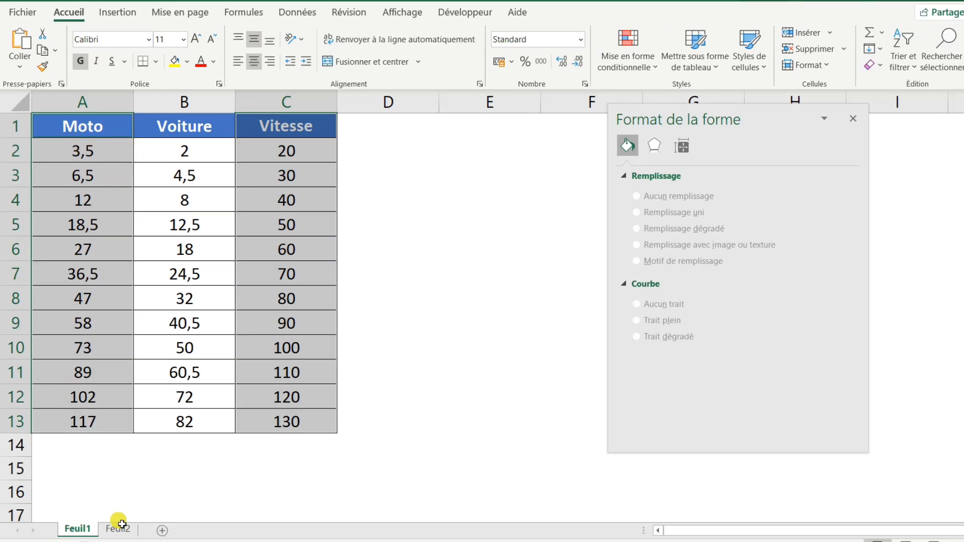
{"action": "left_click", "coordinate": [117, 530]}
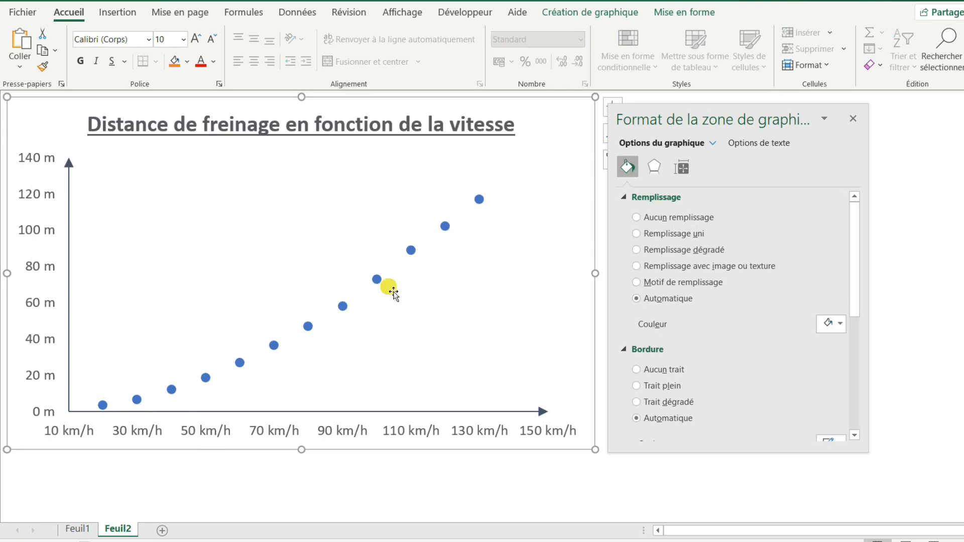
{"action": "left_click", "coordinate": [77, 529]}
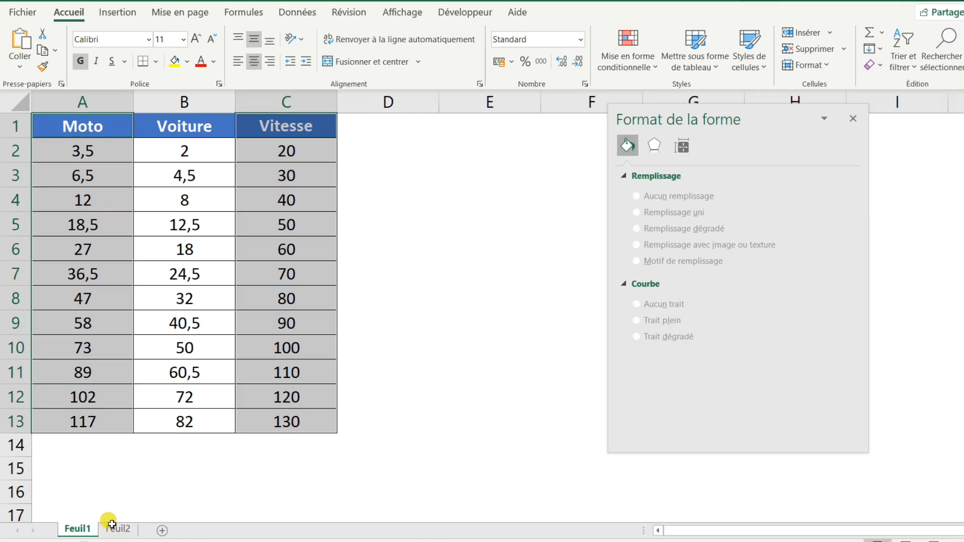
{"action": "left_click", "coordinate": [117, 530]}
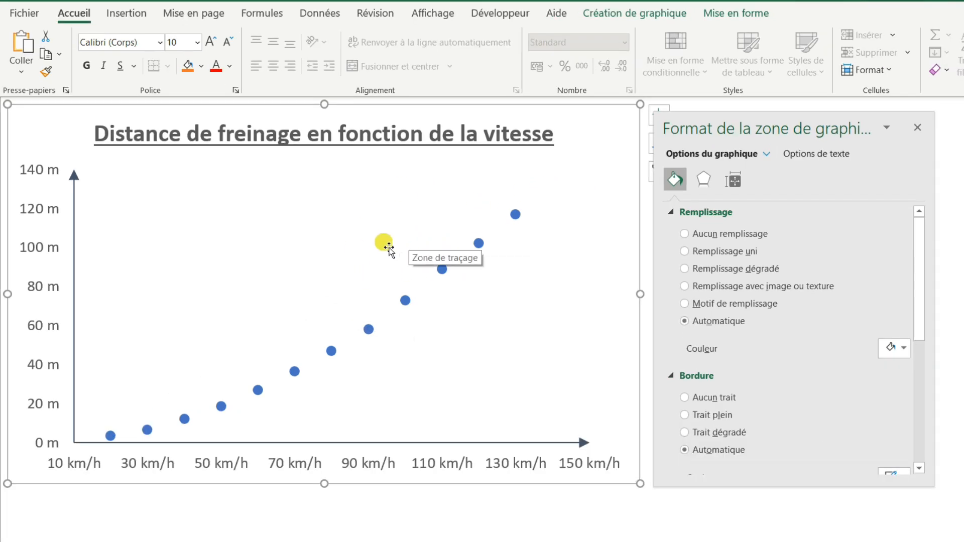
- Add a new data series to the chart, taking its name from the Voiture header in cell B1 of Feuil1
{"action": "left_click", "coordinate": [634, 13]}
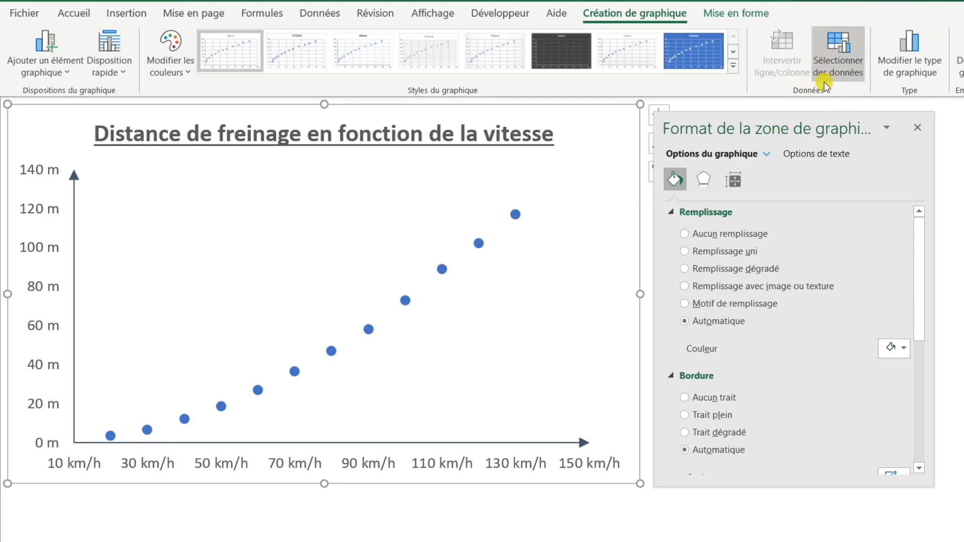
{"action": "left_click", "coordinate": [844, 65]}
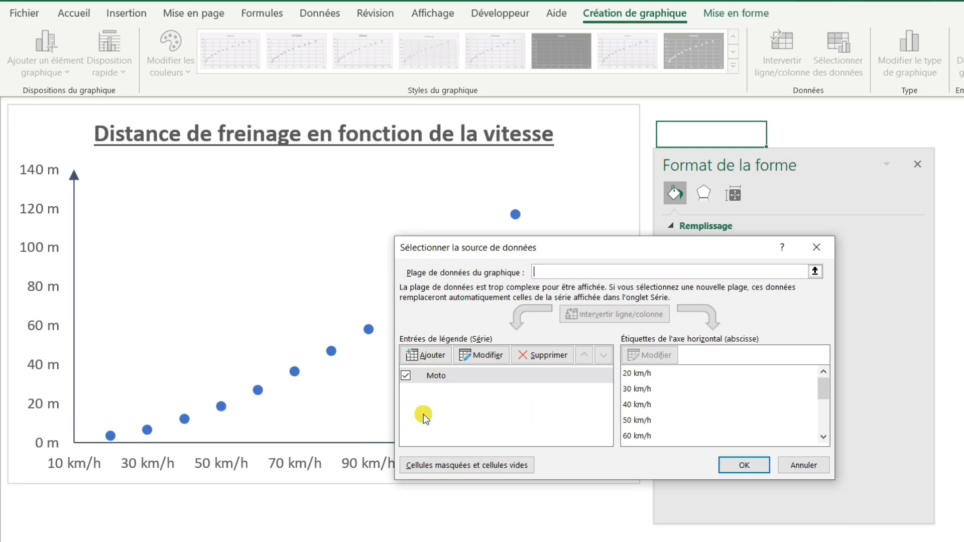
{"action": "left_click", "coordinate": [427, 357]}
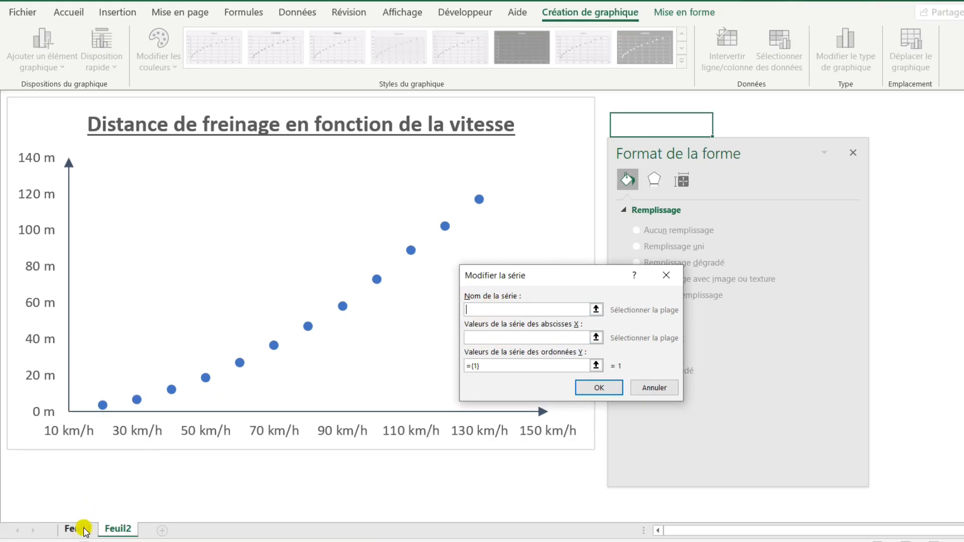
{"action": "left_click", "coordinate": [76, 528]}
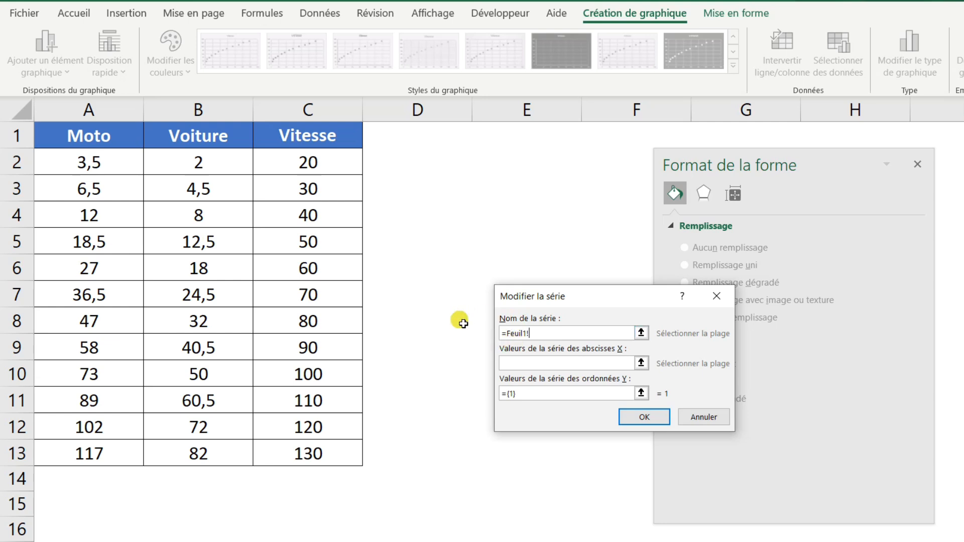
{"action": "left_click", "coordinate": [207, 131]}
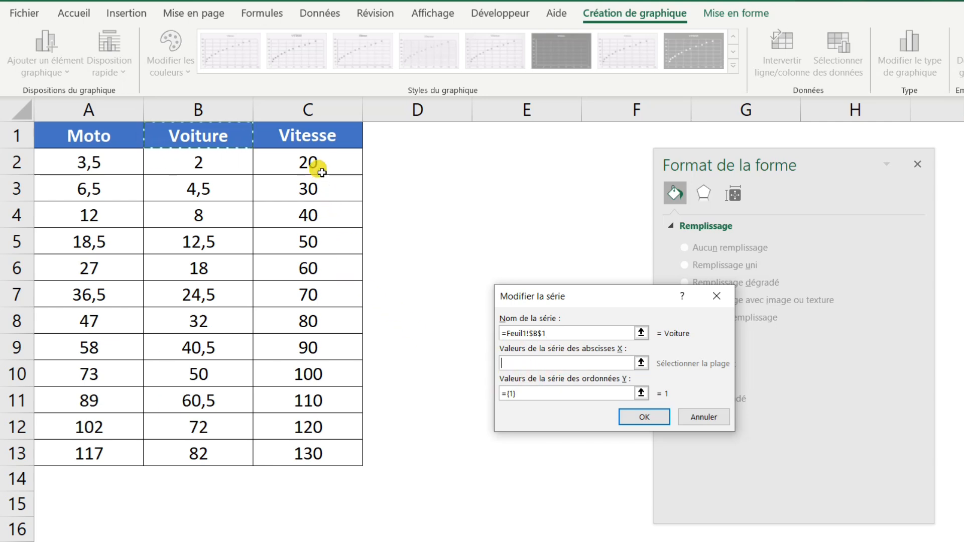
- Set the new series' X values to Feuil1 C2:C13 and its Y values to B2:B13, and apply the data source changes
{"action": "left_click_drag", "start_coordinate": [322, 173], "coordinate": [346, 457]}
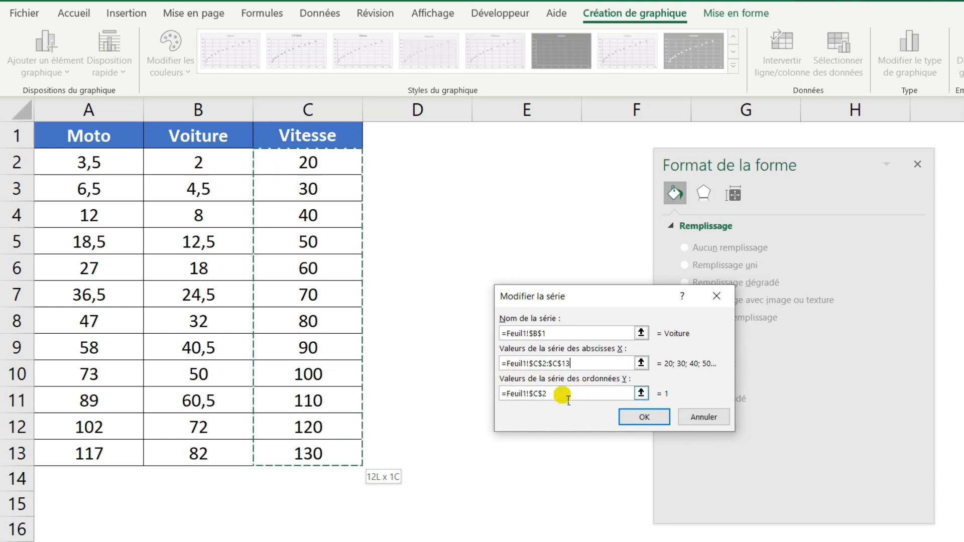
{"action": "left_click_drag", "start_coordinate": [562, 397], "coordinate": [504, 399]}
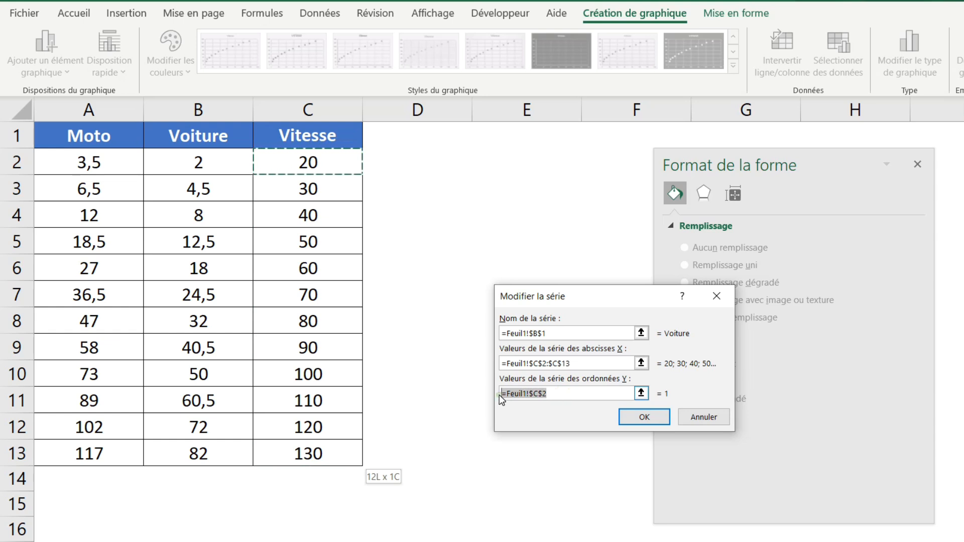
{"action": "key", "text": "BackSpace"}
{"action": "left_click_drag", "start_coordinate": [197, 161], "coordinate": [216, 452]}
{"action": "left_click", "coordinate": [644, 421]}
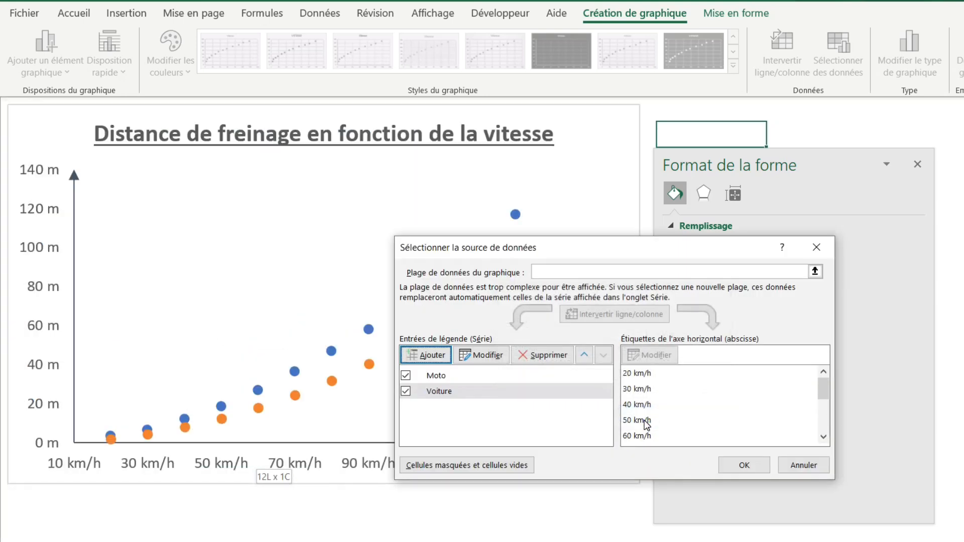
{"action": "left_click", "coordinate": [726, 463]}
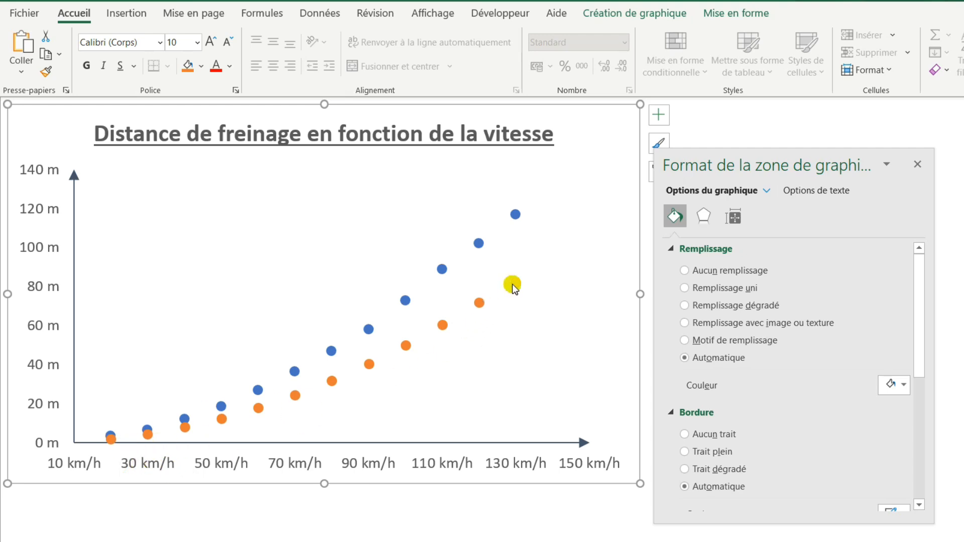
{"action": "mouse_move", "coordinate": [478, 243]}
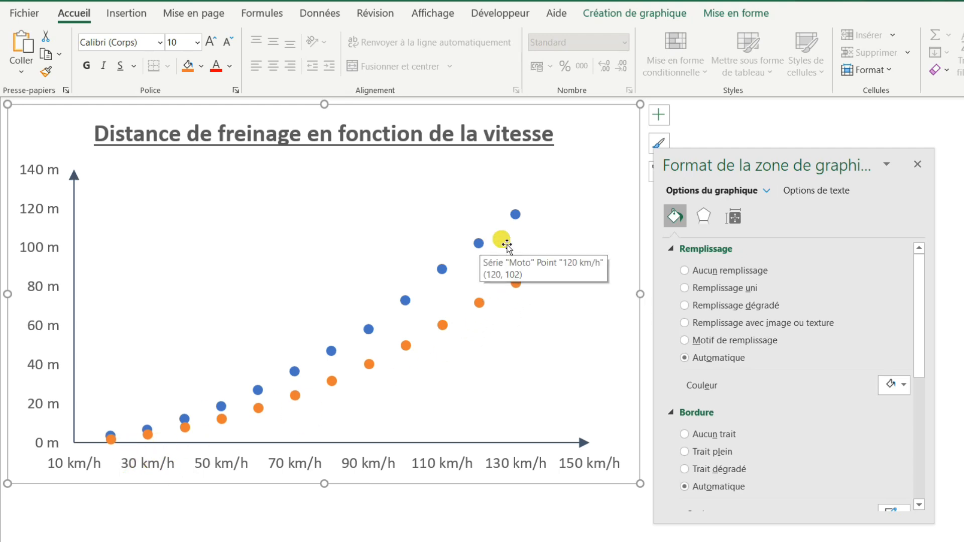